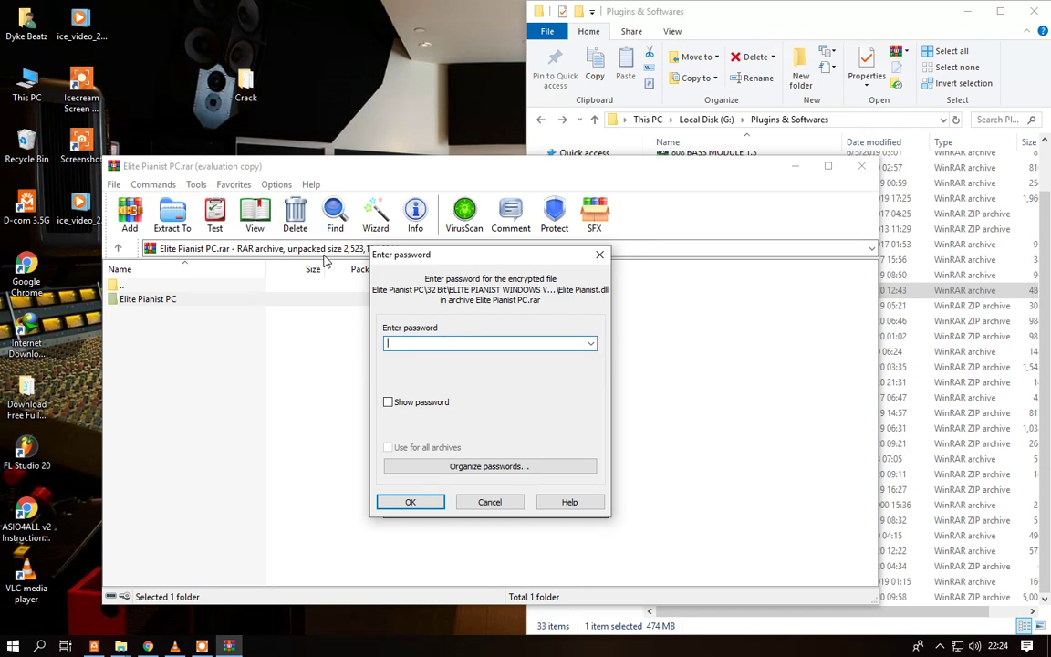
- Enter the archive password, show it to check it, and start extracting Elite Pianist PC.rar
click(388, 402)
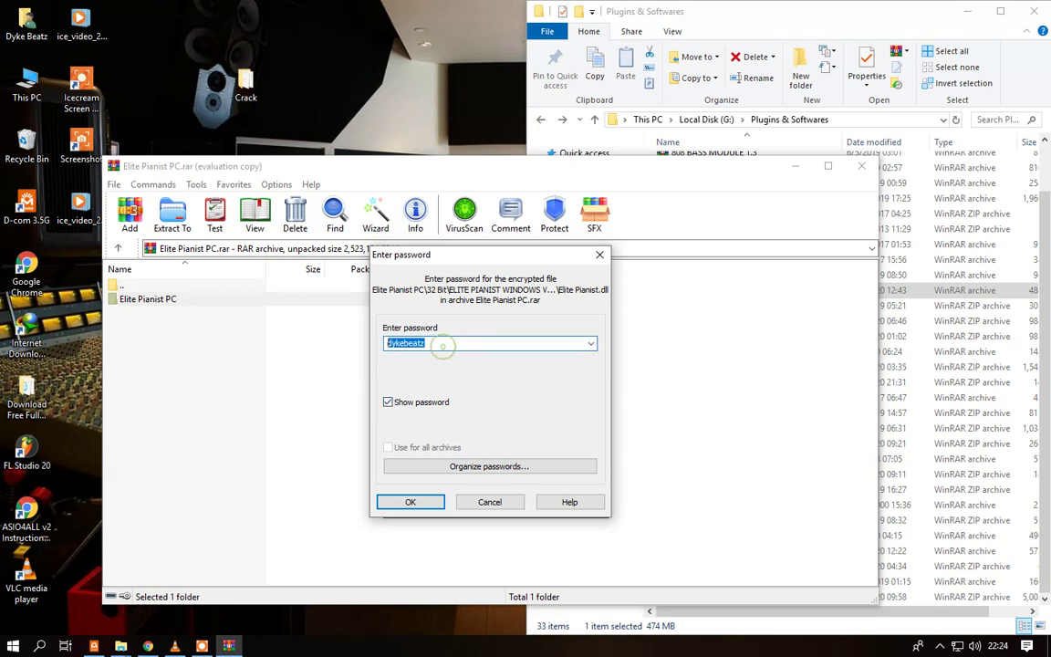
click(412, 501)
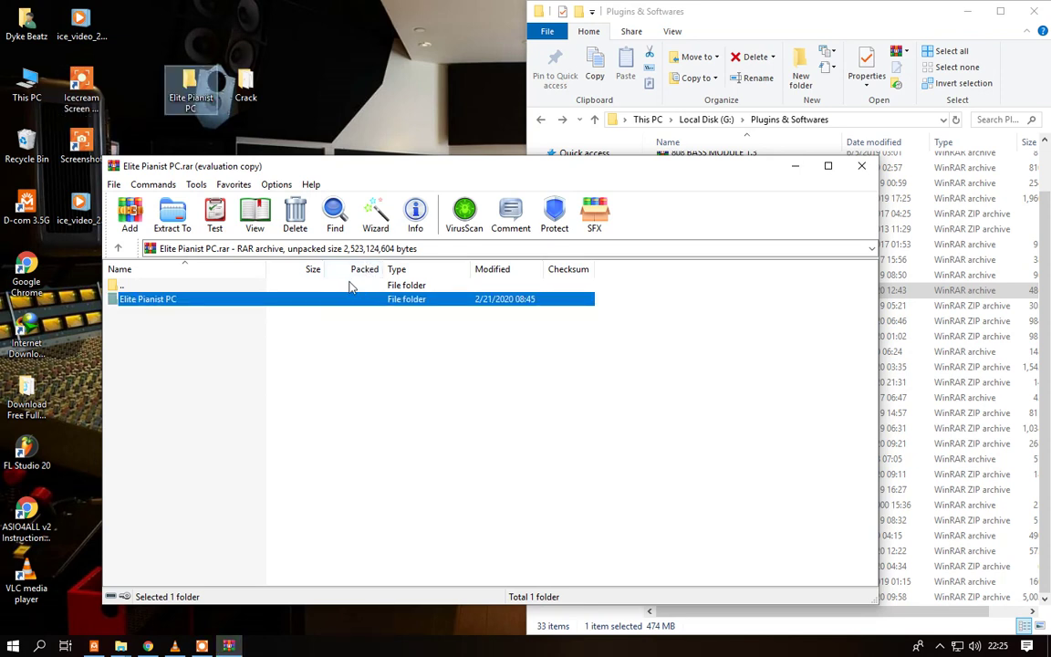
- Drag the WinRAR window aside to uncover the extracted folder on the desktop
drag(247, 161, 337, 172)
- Open the Elite Pianist PC 64 Bit folder, plus a second This PC window snapped left
double_click(187, 91)
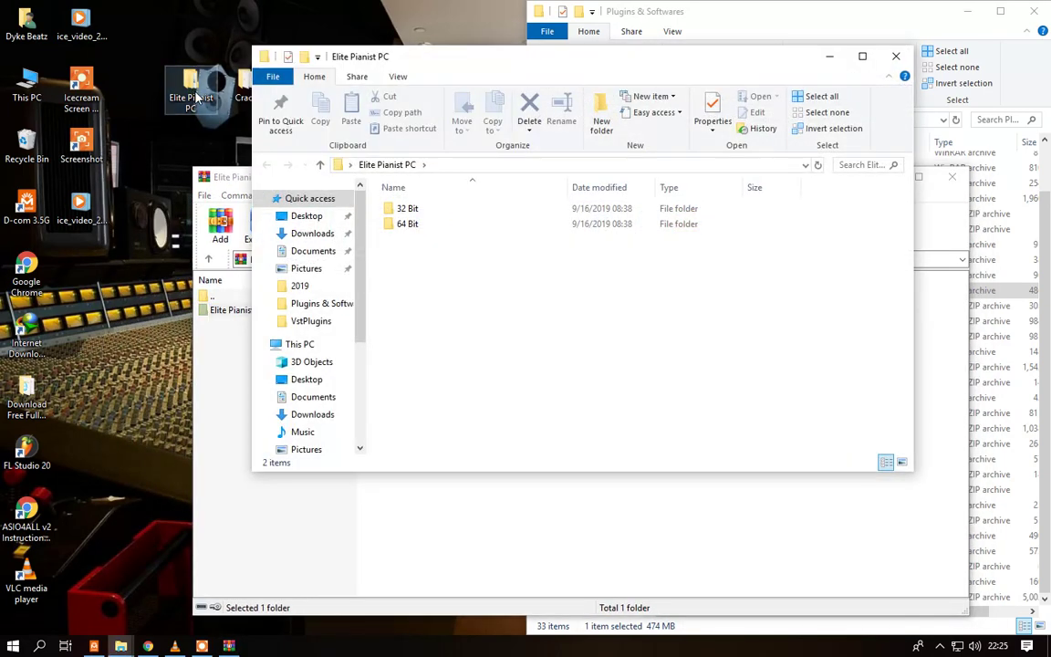
double_click(418, 226)
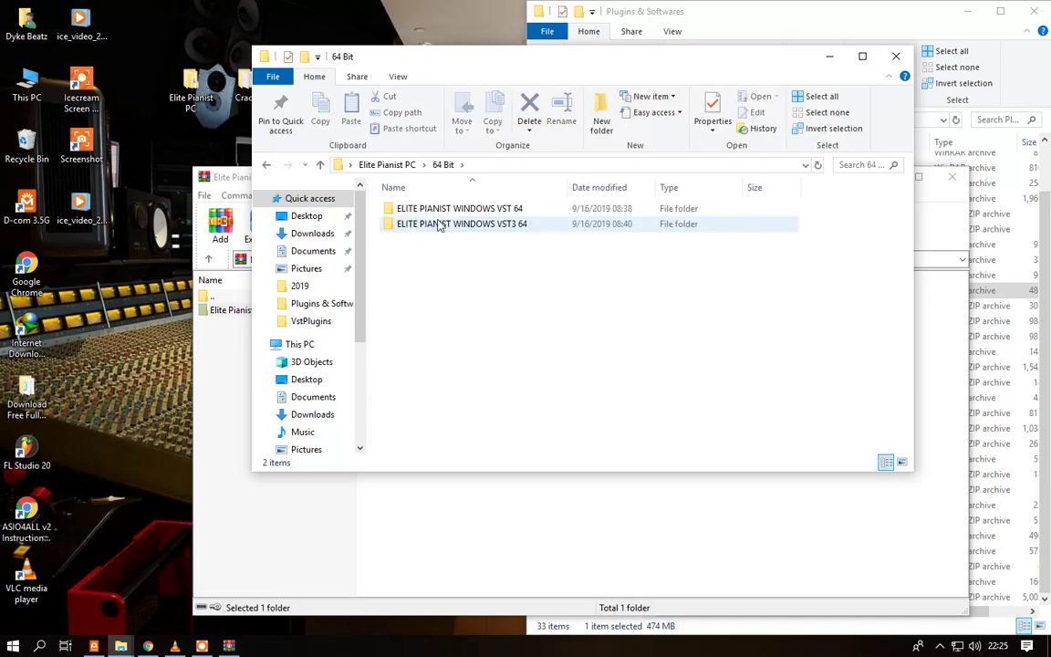
double_click(443, 209)
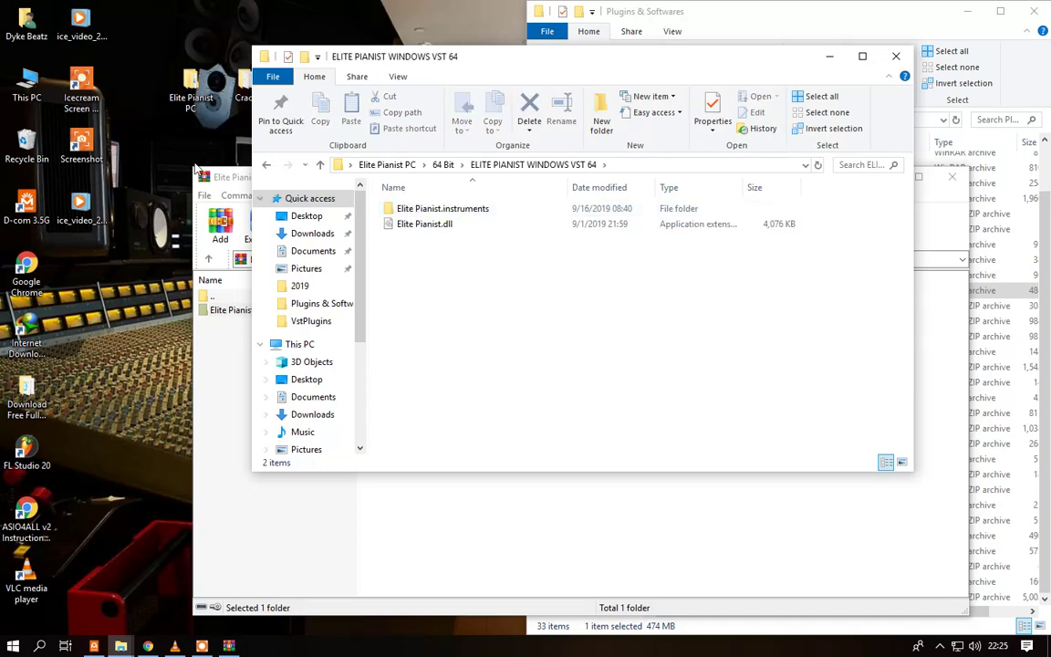
double_click(39, 99)
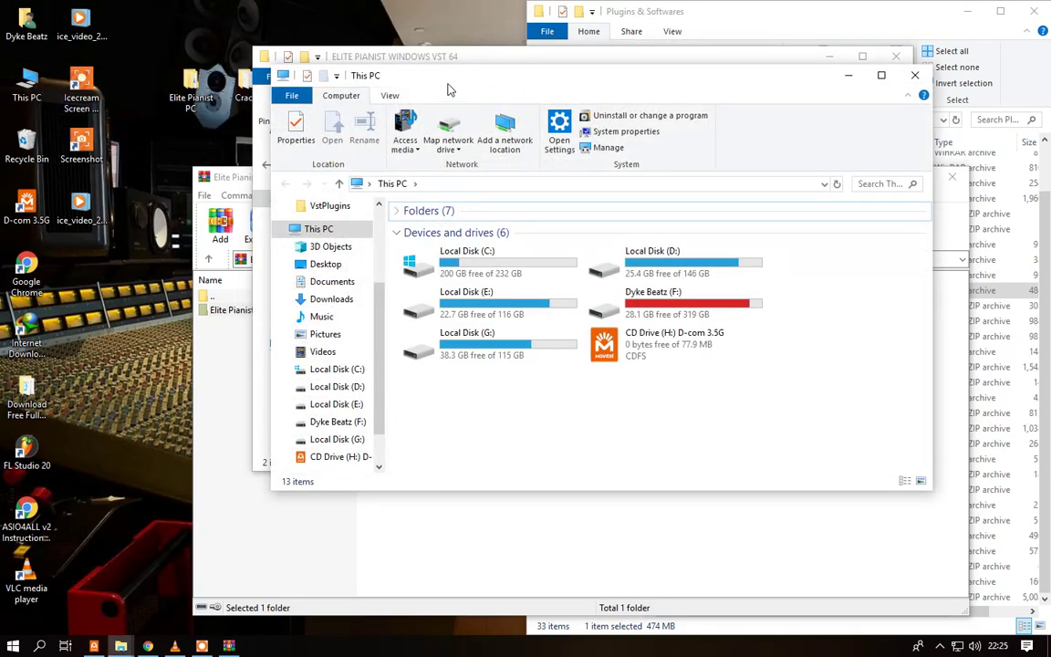
key(super+Left)
click(160, 331)
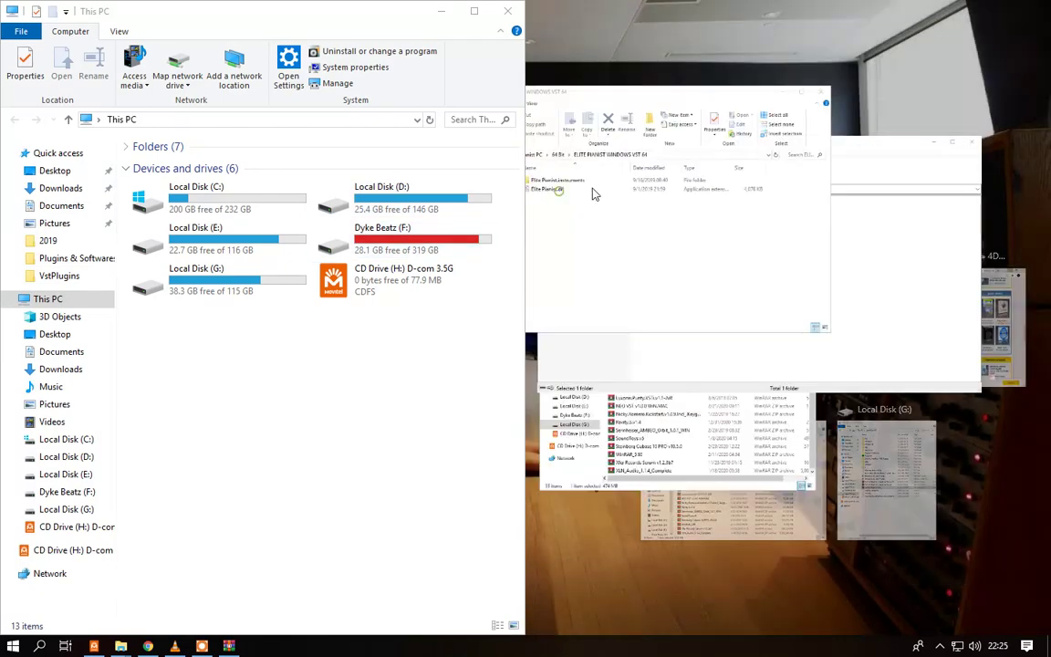
click(655, 232)
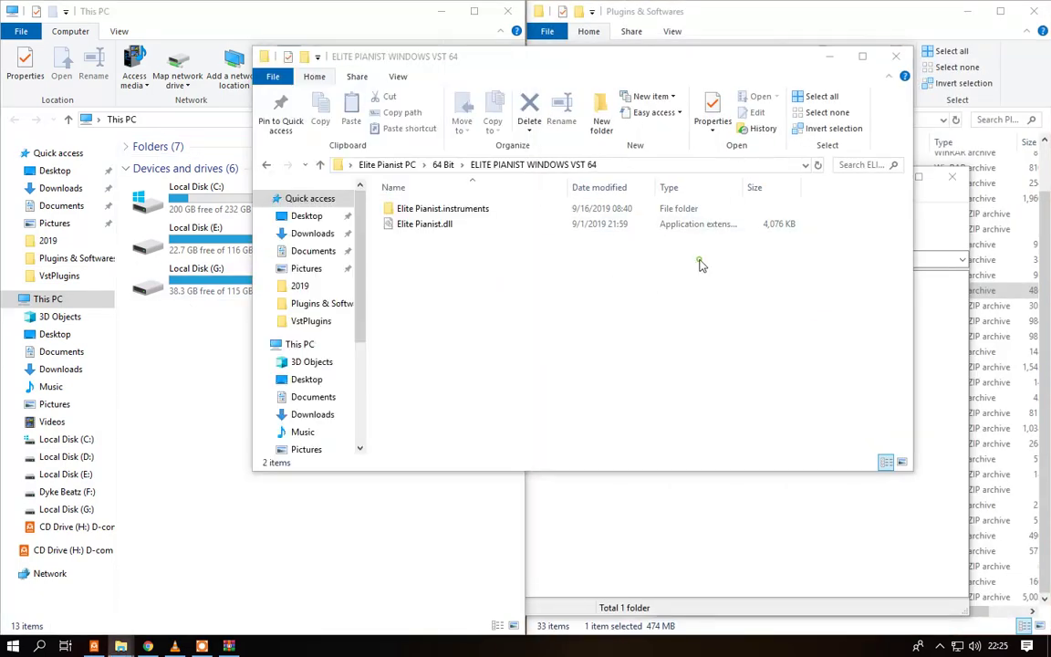
- Browse the left window to C:\Program Files\VSTPlugins and return the other window to 64 Bit
double_click(196, 202)
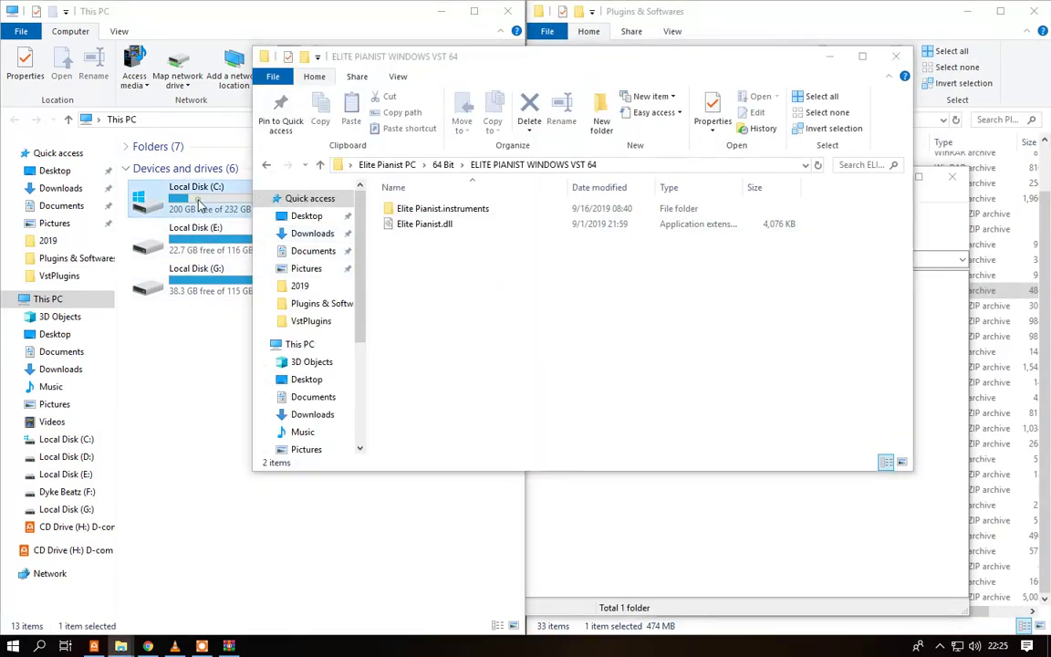
double_click(196, 225)
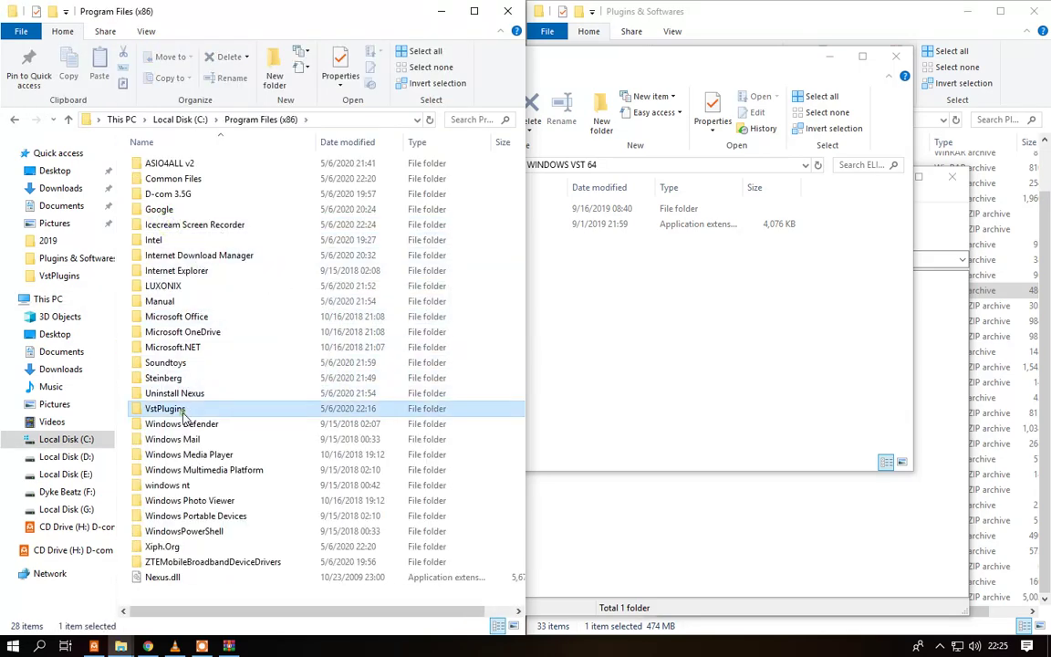
double_click(173, 408)
click(12, 120)
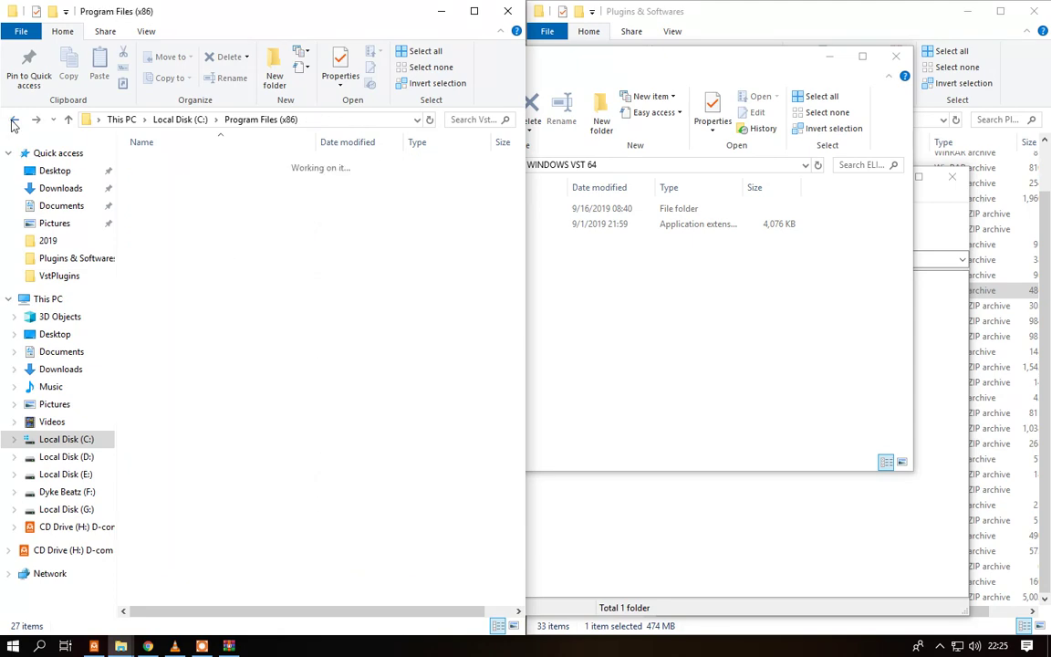
click(12, 119)
click(12, 119)
double_click(171, 187)
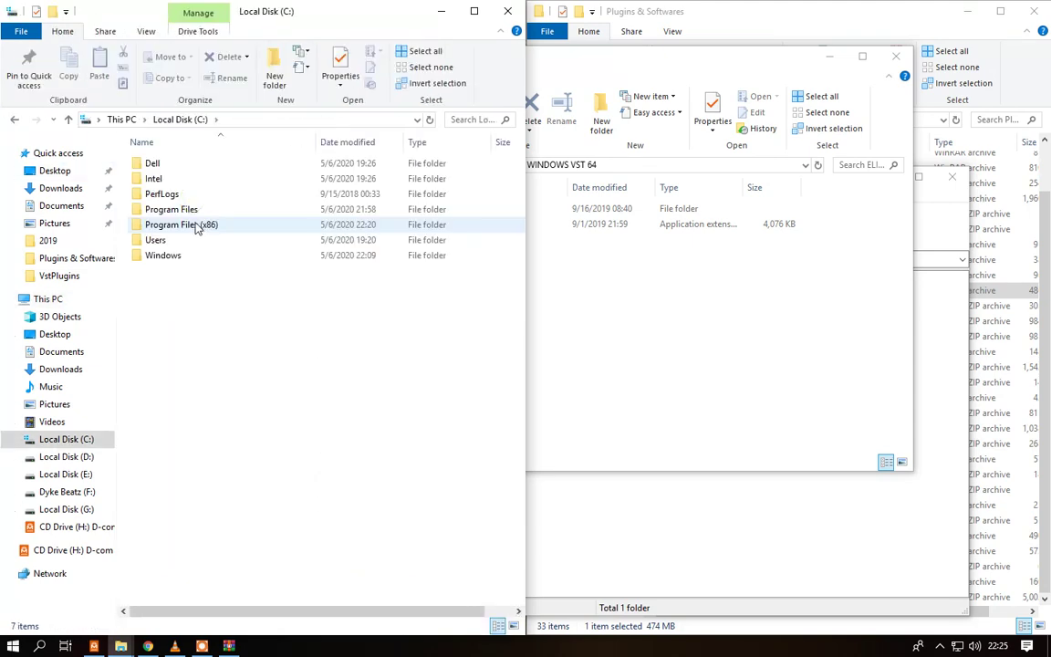
click(191, 211)
double_click(191, 211)
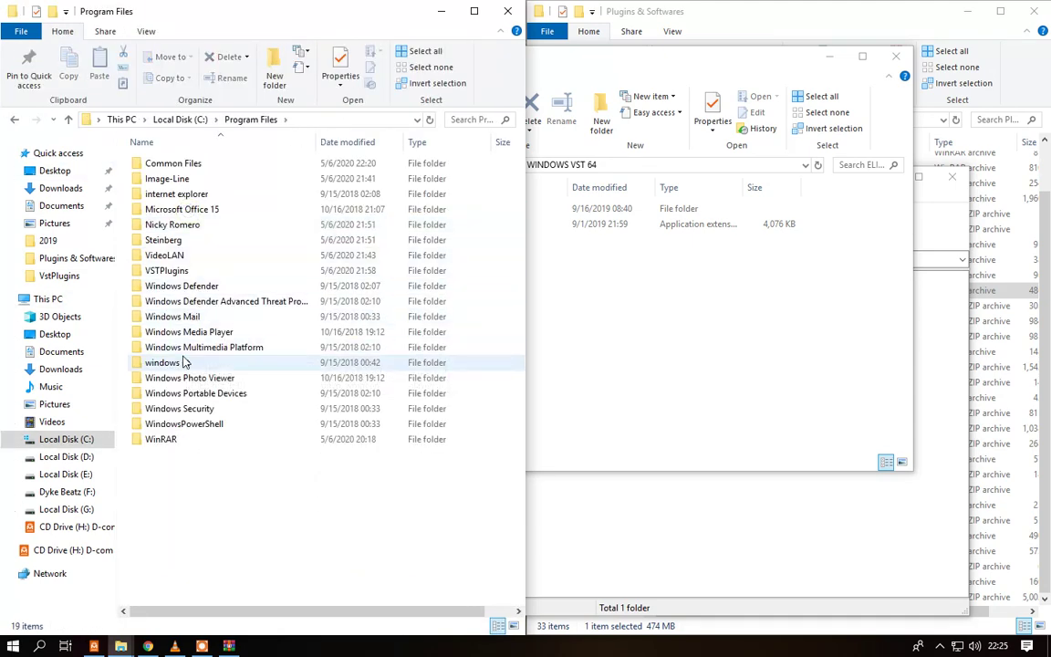
double_click(173, 271)
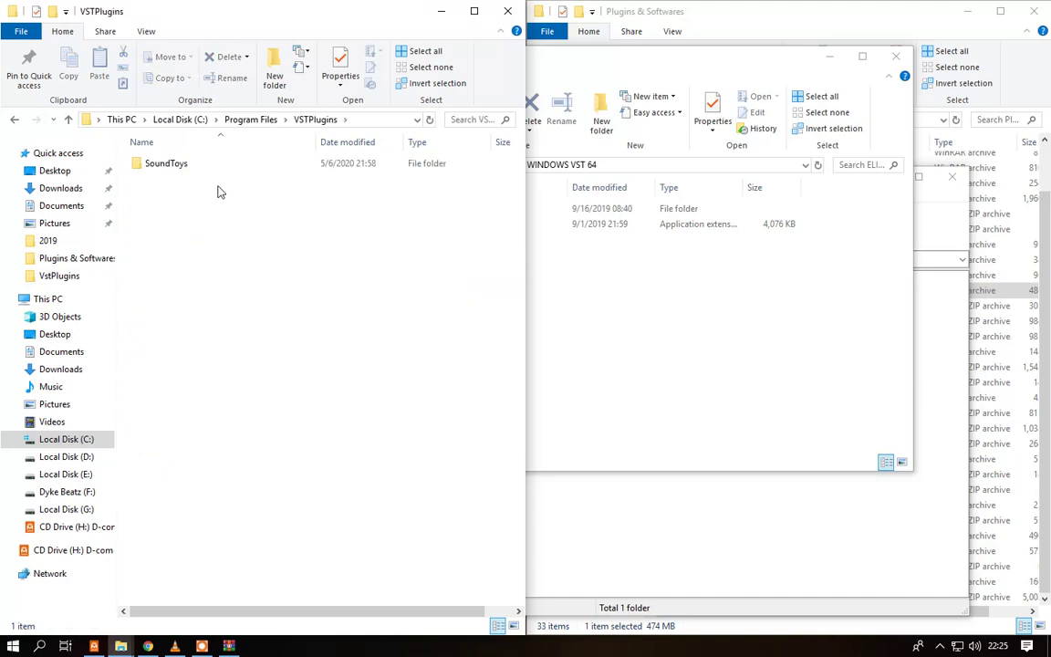
click(560, 282)
click(266, 165)
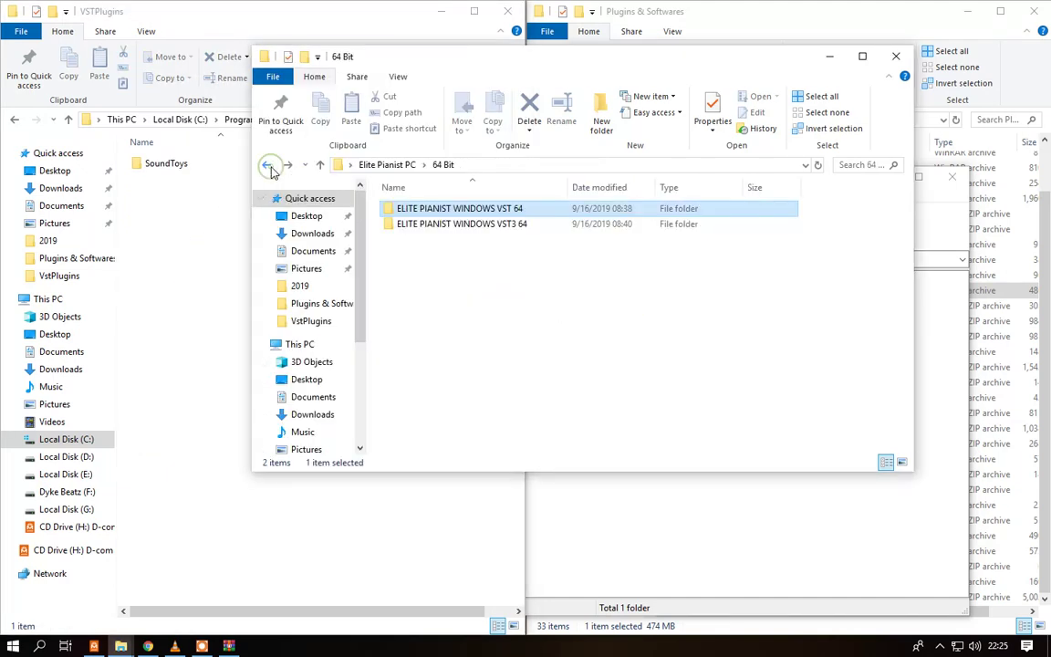
- Move Elite Pianist.dll and Elite Pianist.instruments into VSTPlugins, then open the VST3 64 folder
double_click(439, 216)
drag(437, 240, 208, 256)
click(575, 303)
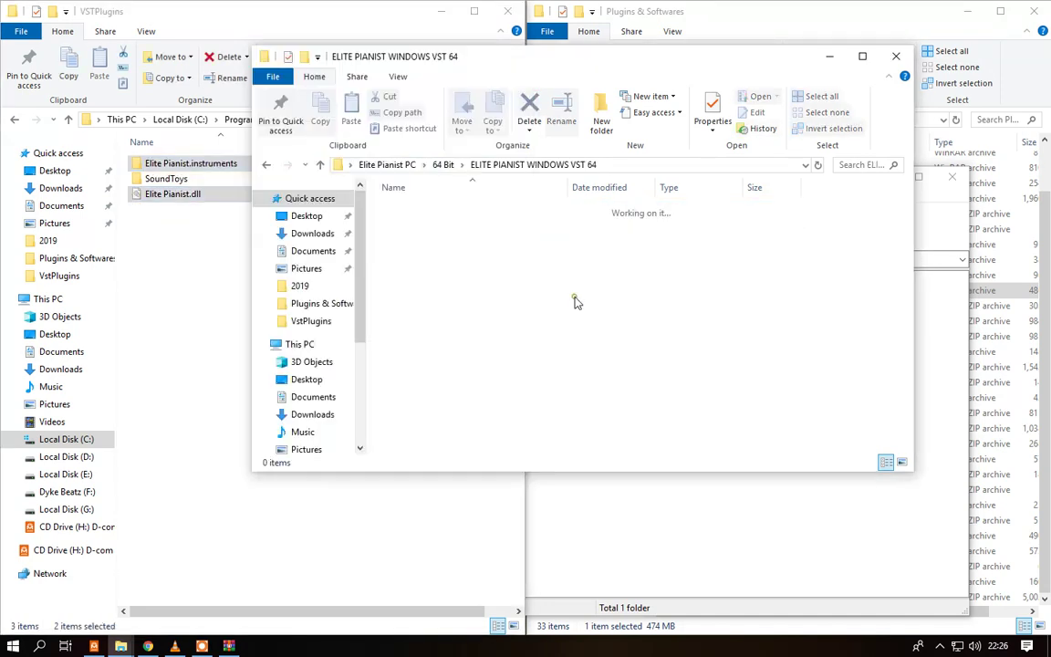
click(270, 167)
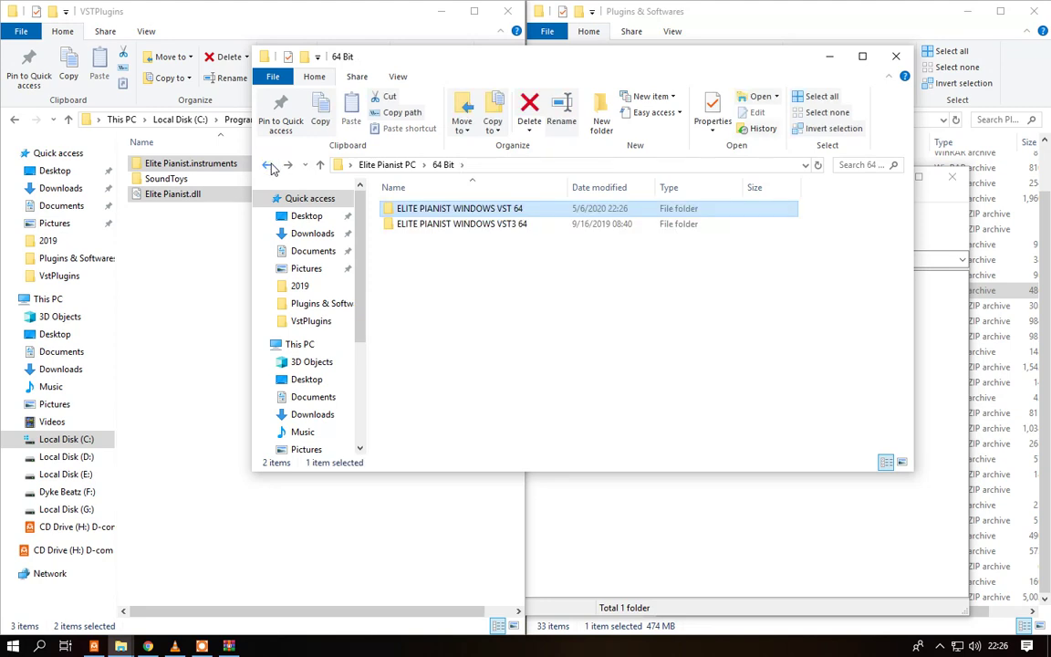
double_click(447, 225)
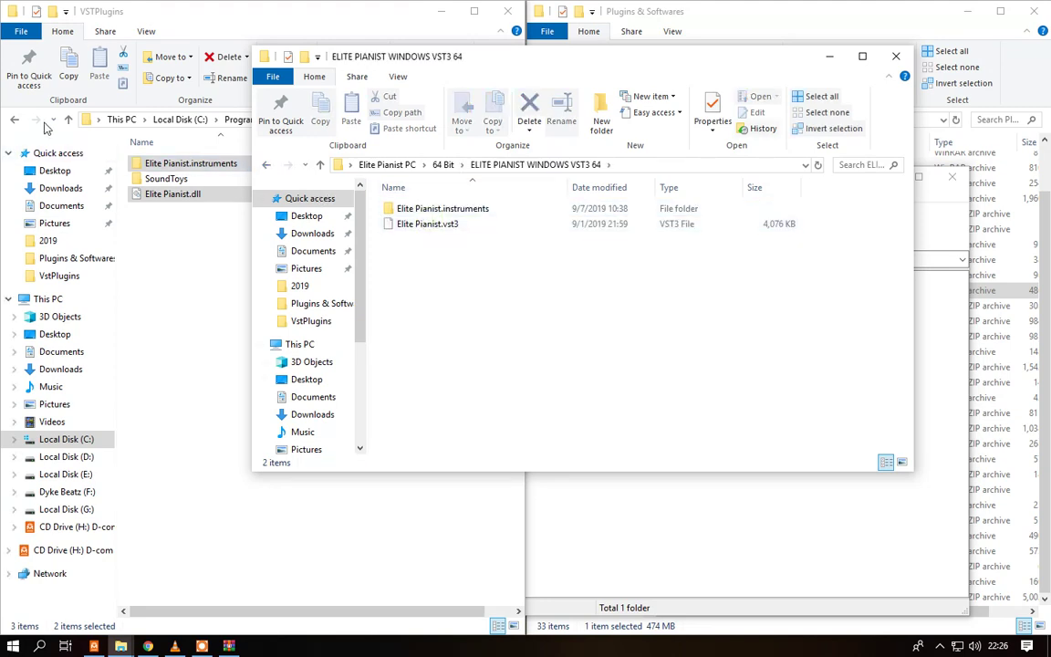
- Navigate the left window to C:\Program Files\Common Files\VST3
click(17, 120)
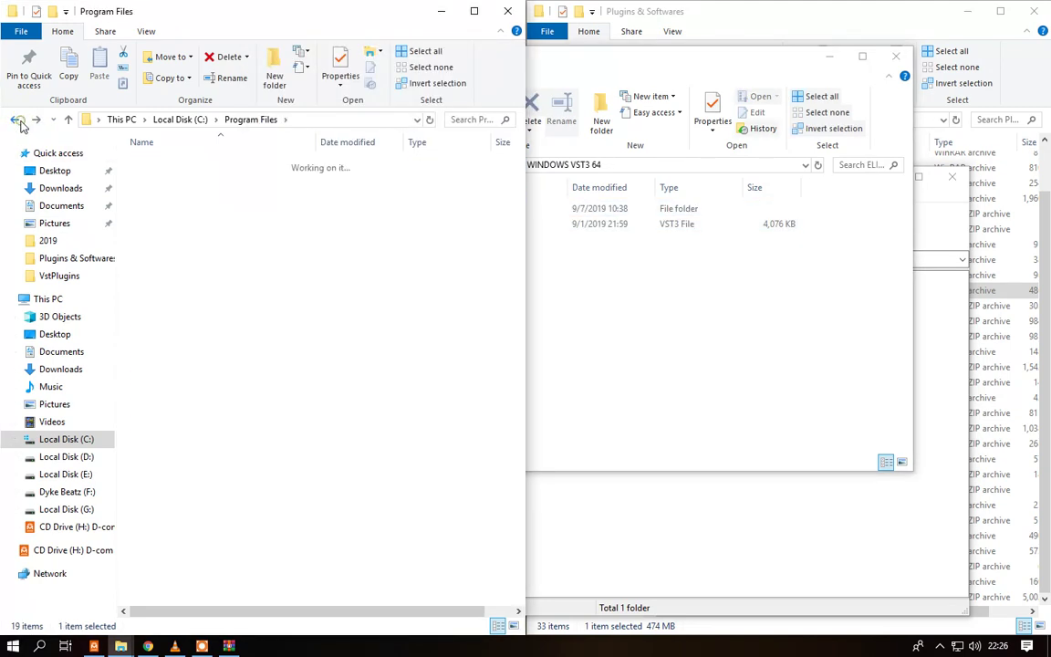
click(16, 120)
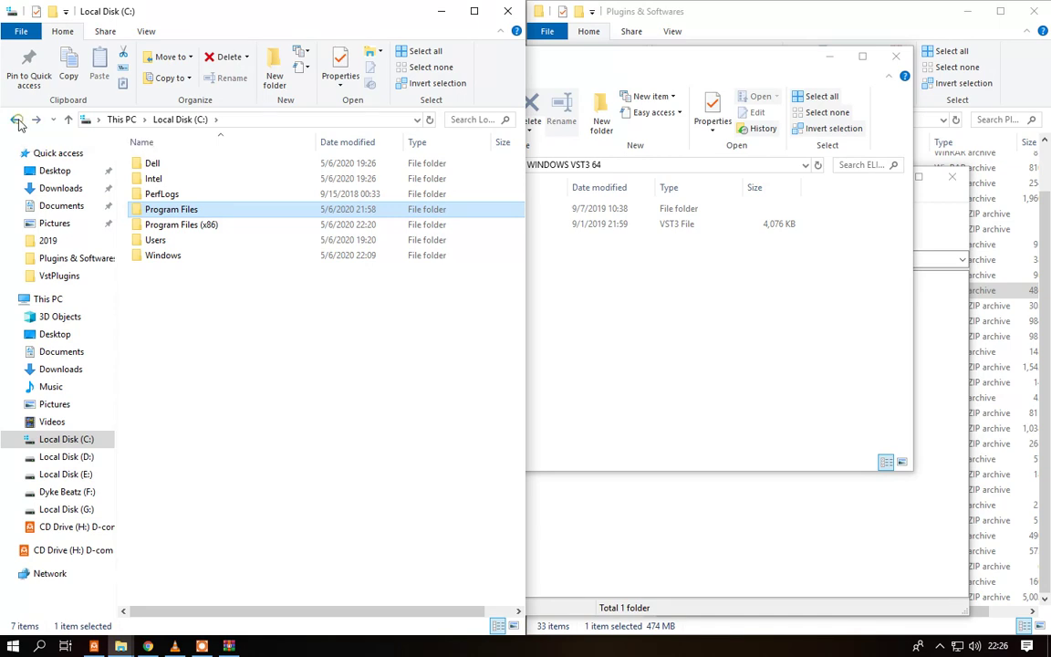
click(15, 120)
double_click(188, 215)
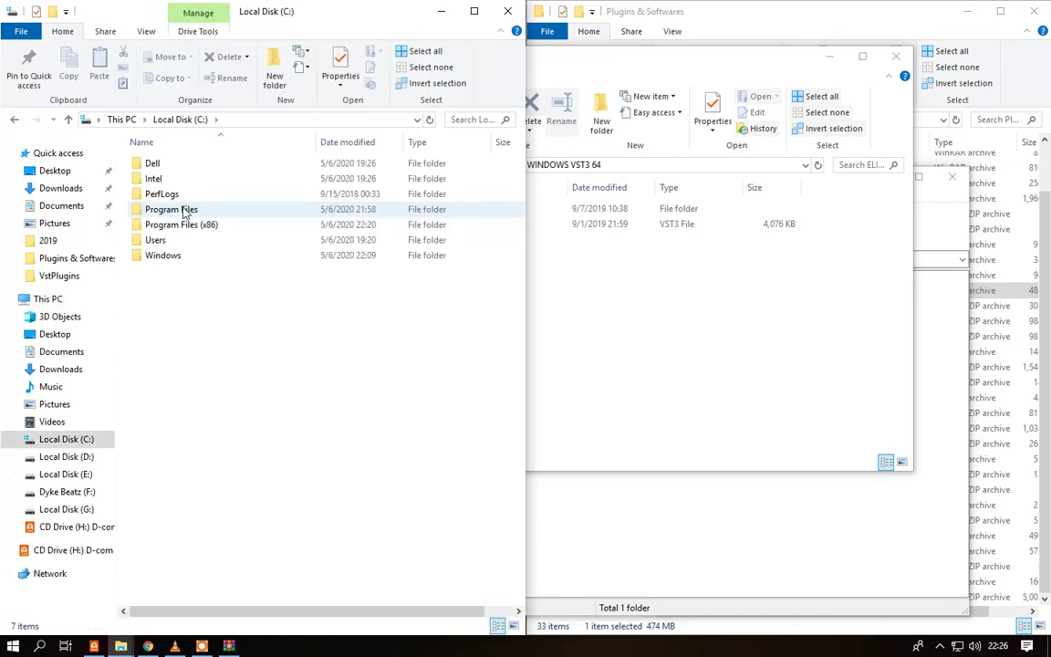
double_click(188, 207)
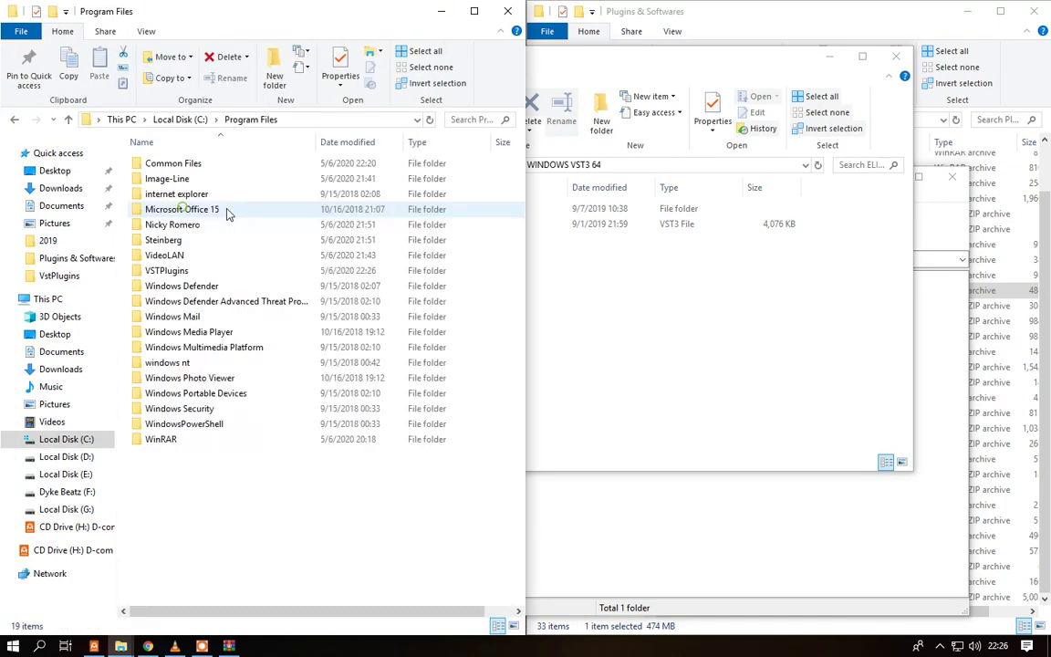
click(177, 271)
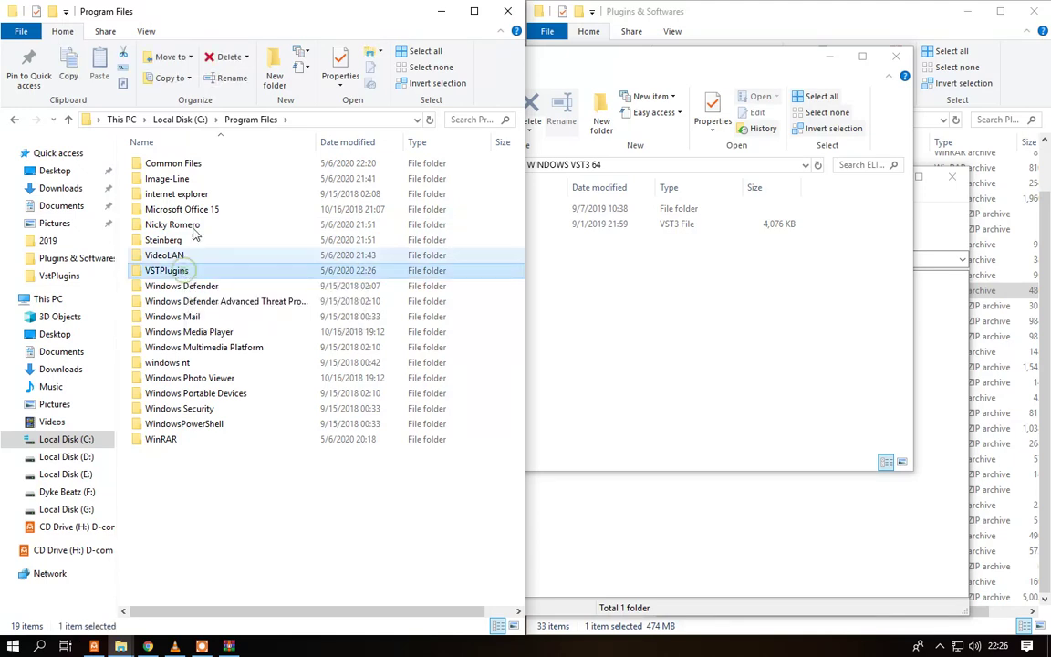
double_click(201, 173)
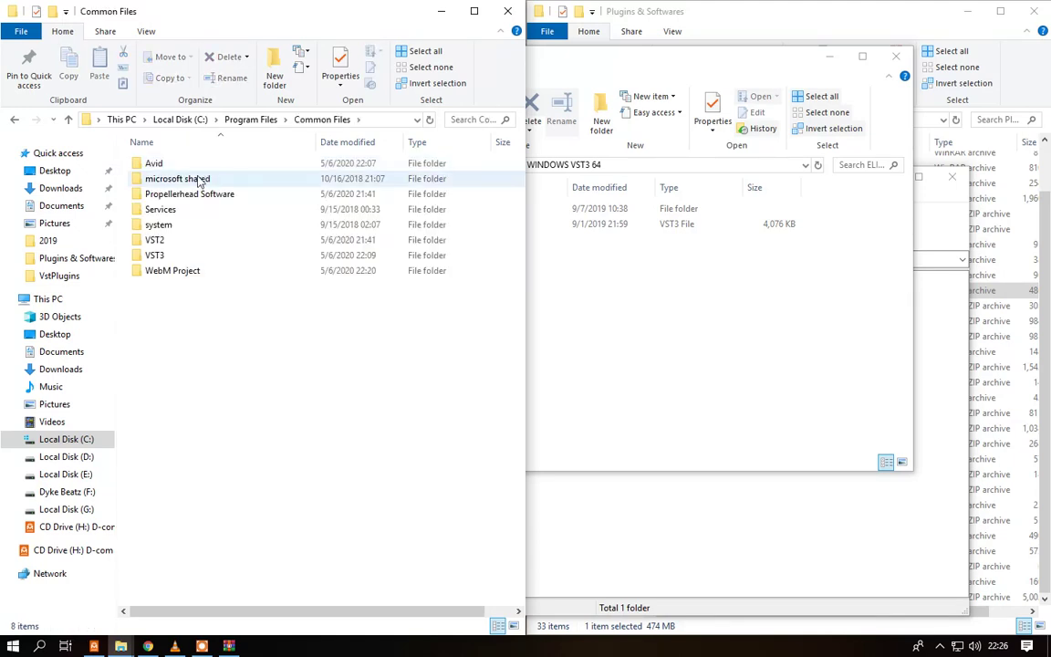
click(165, 256)
double_click(165, 257)
- Move Elite Pianist.vst3 and Elite Pianist.instruments into the Common Files VST3 folder
click(532, 239)
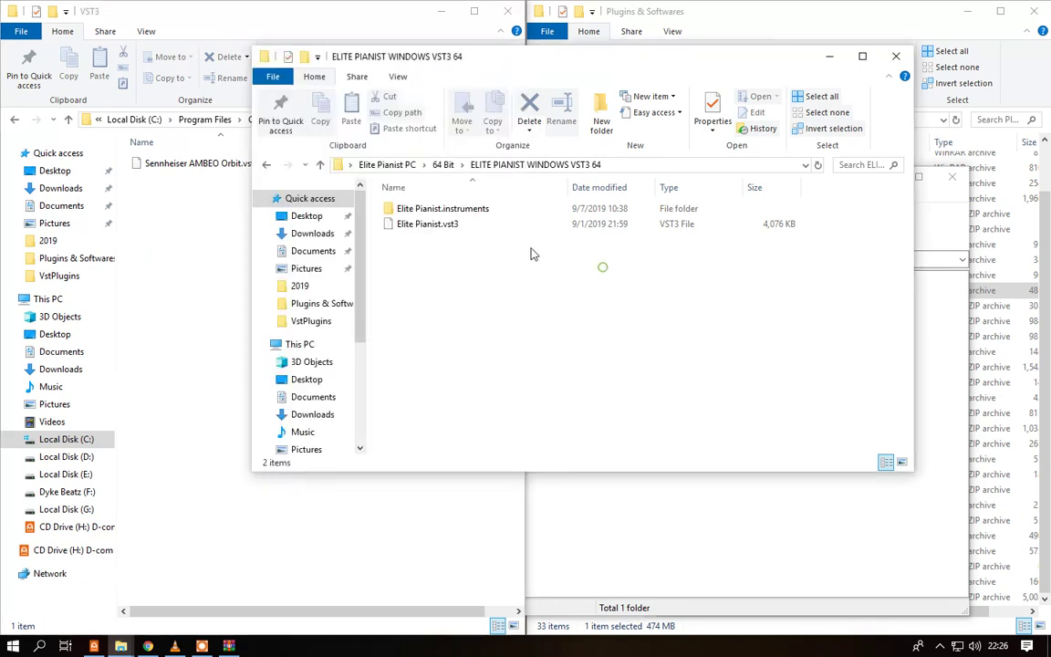
drag(427, 224, 185, 235)
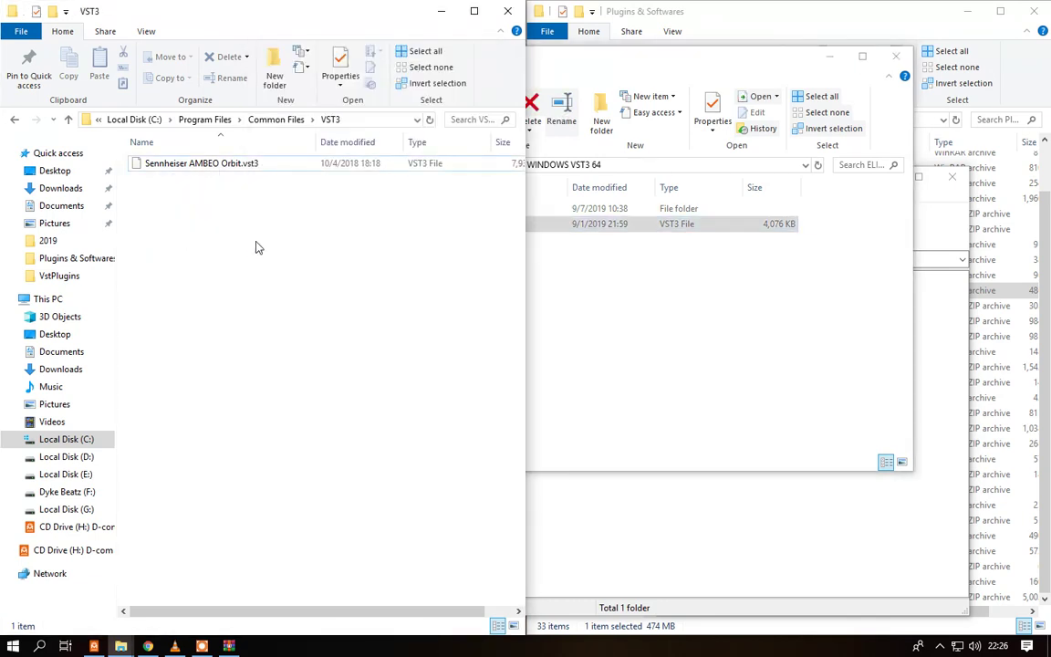
click(536, 257)
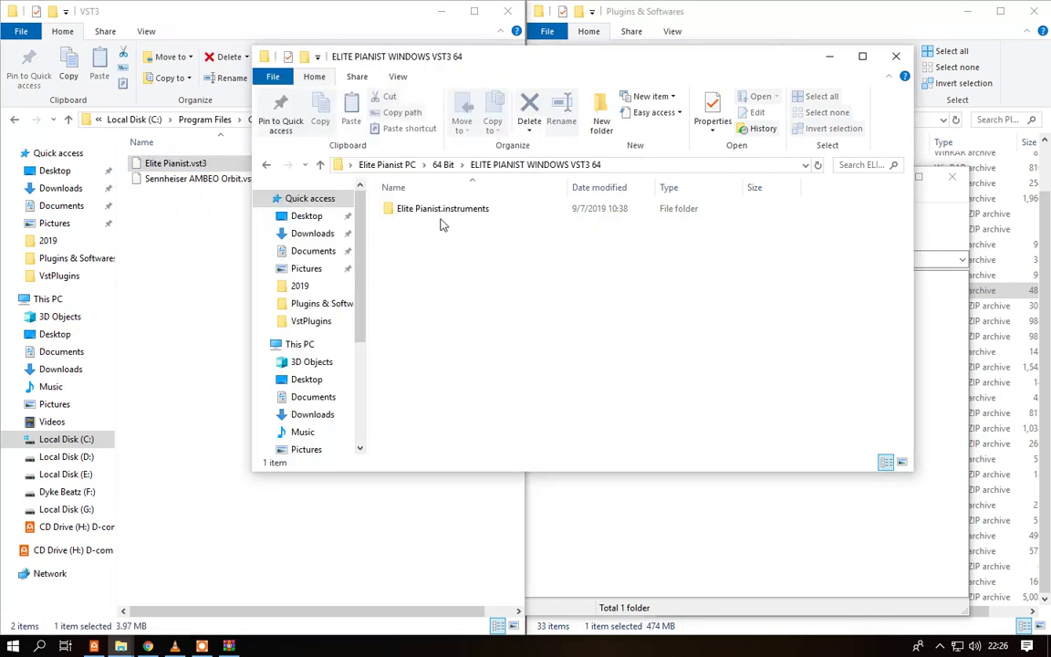
drag(433, 212, 307, 206)
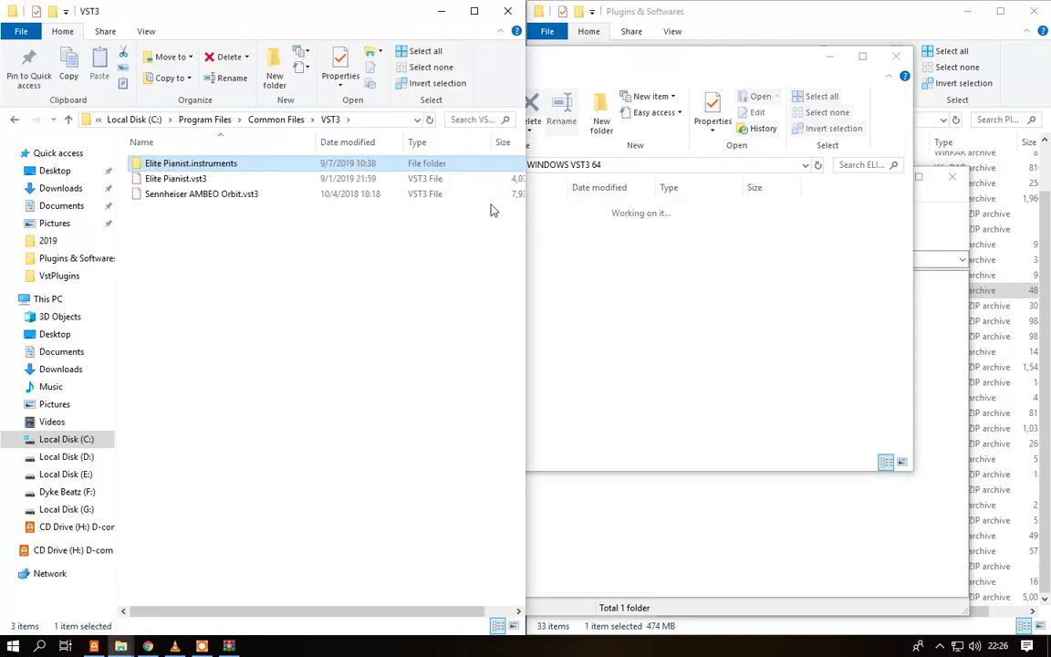
- Close the extraction and Explorer windows and launch FL Studio 20 from the desktop
click(896, 57)
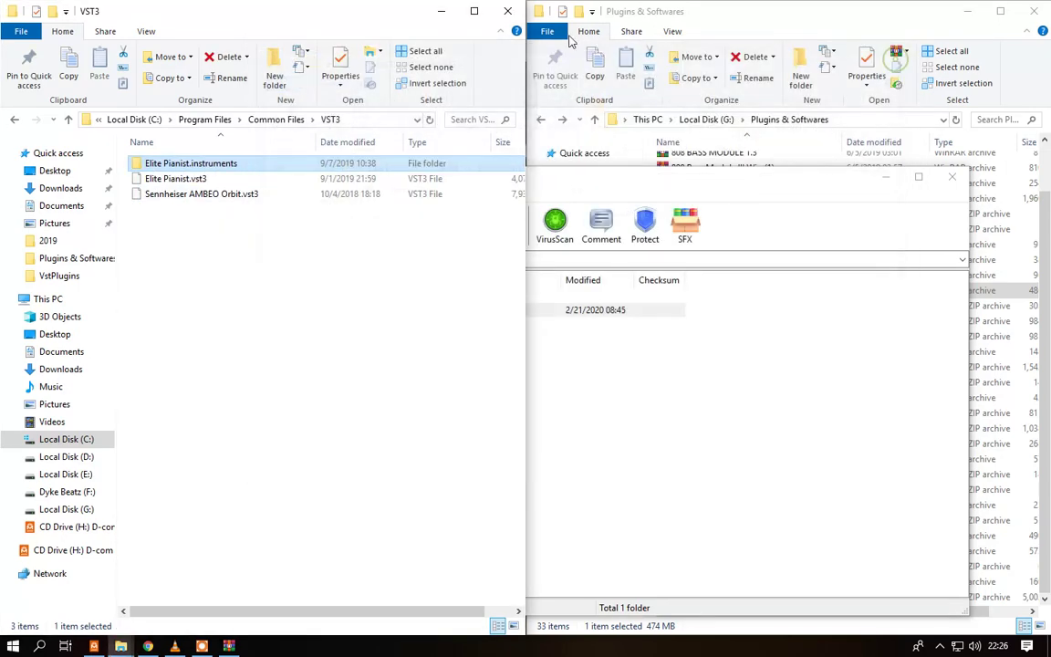
click(507, 11)
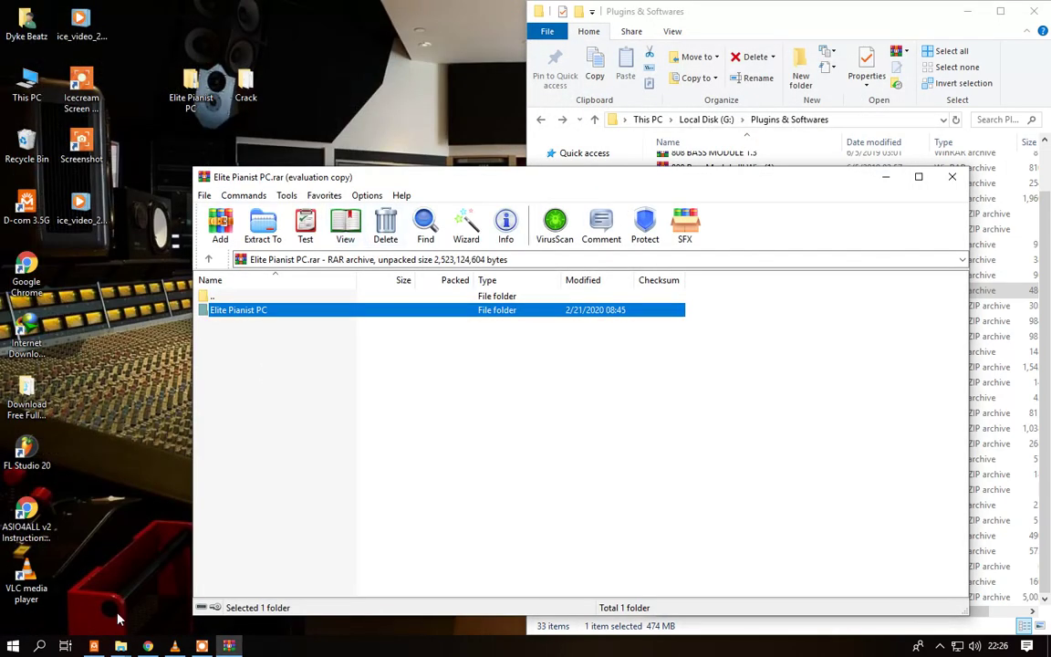
double_click(27, 449)
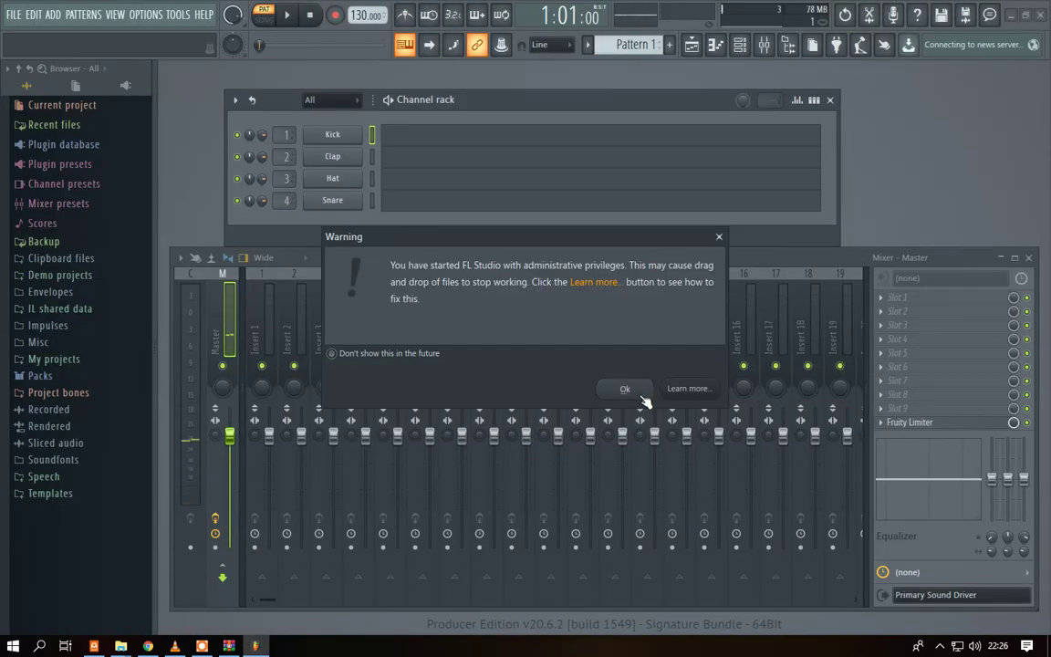
- Dismiss the administrator warning and reach the Plugin Manager through Add > More plugins
click(642, 395)
click(53, 15)
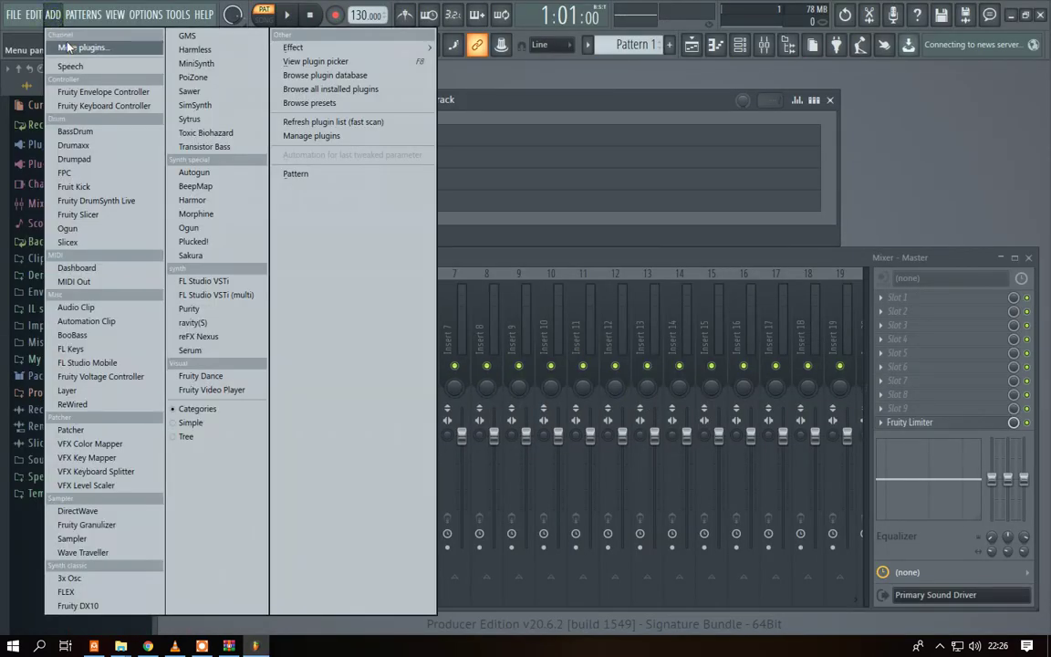
click(76, 48)
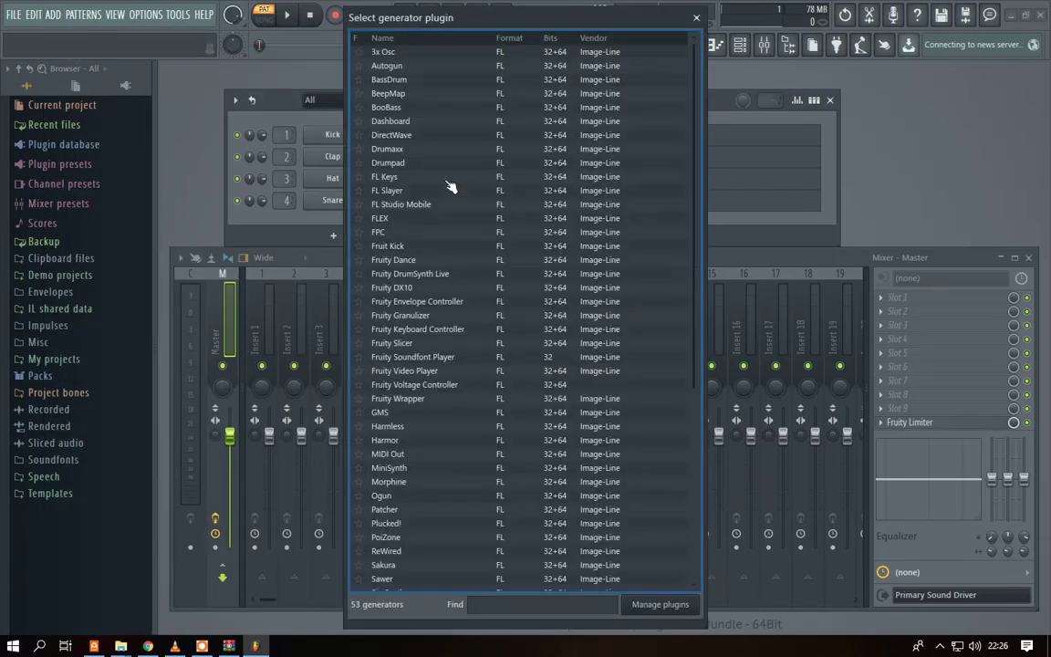
scroll(442, 314, down, 5)
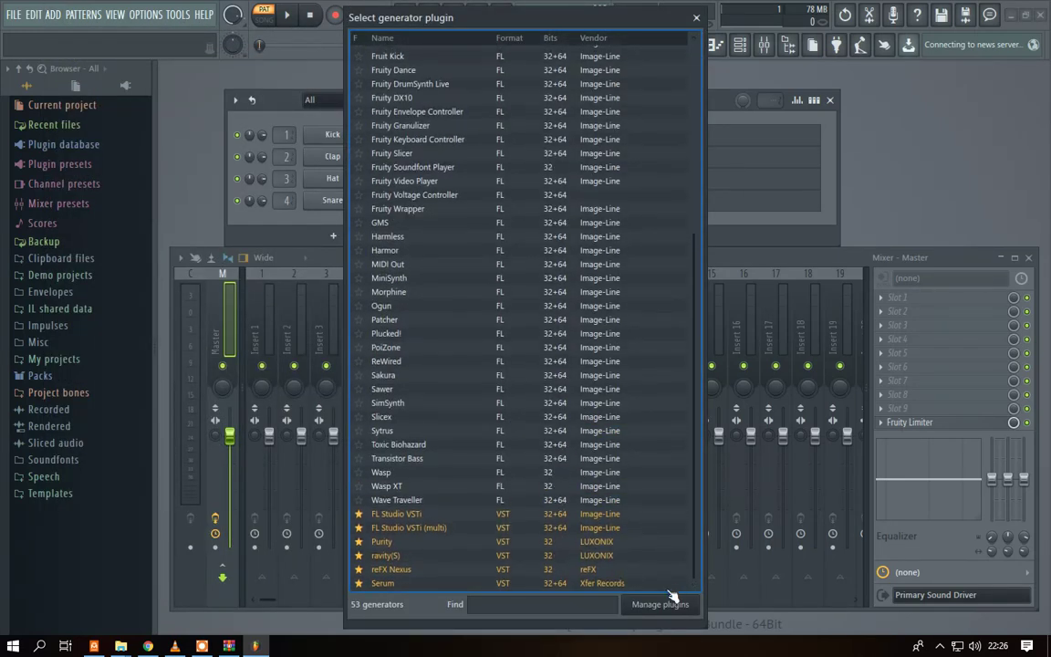
key(Escape)
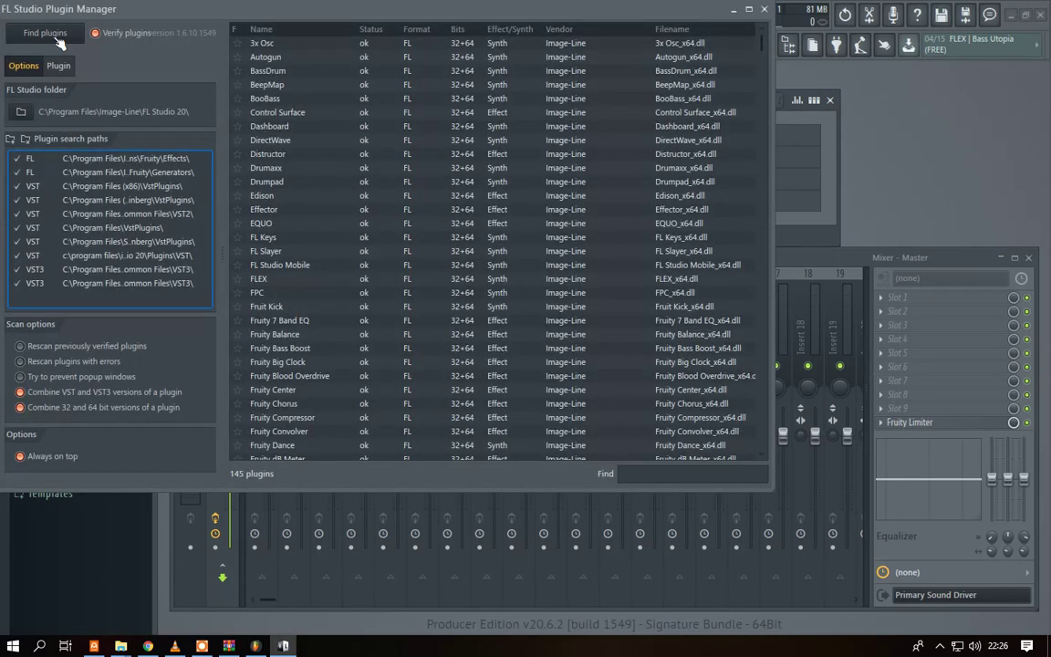
- Start a Find plugins scan, dismiss the VLC notification, and move the Plugin Manager toward centre
click(53, 36)
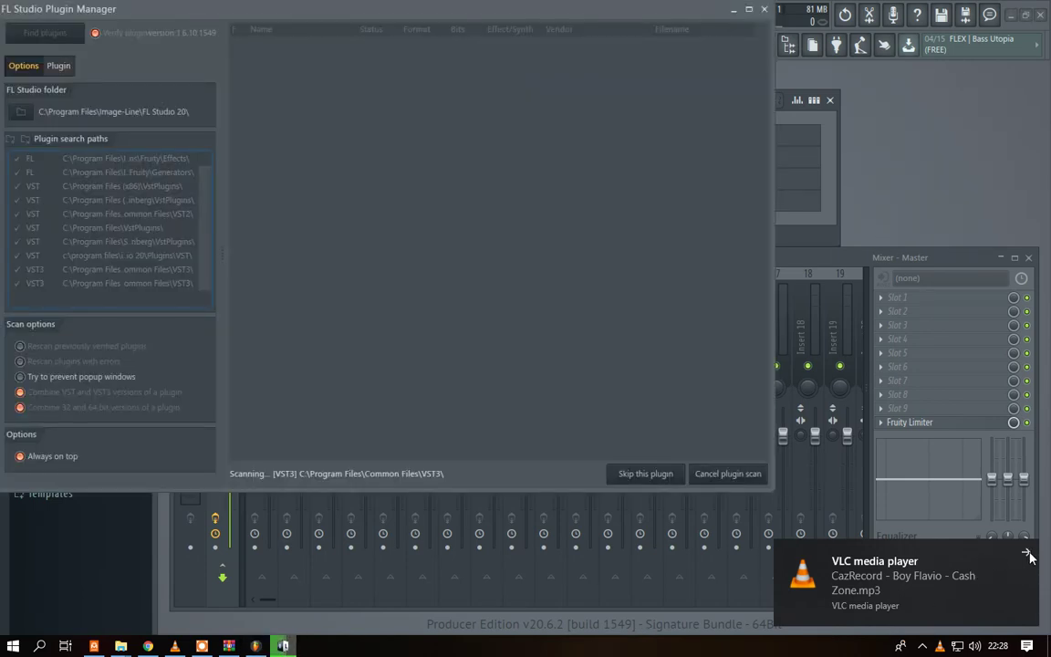
click(1027, 554)
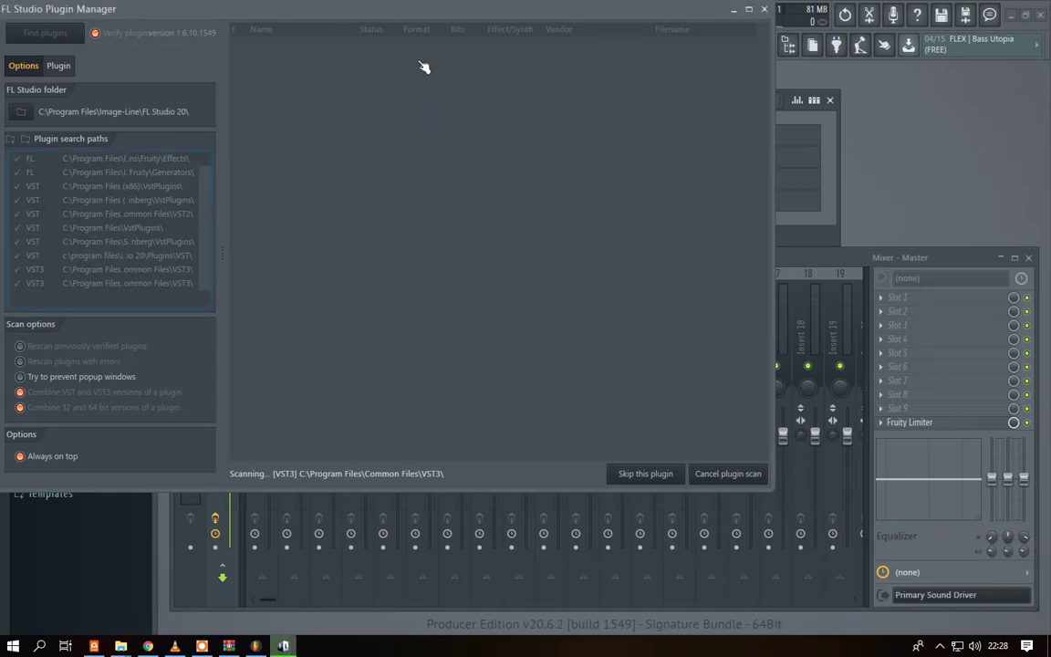
drag(446, 11, 545, 89)
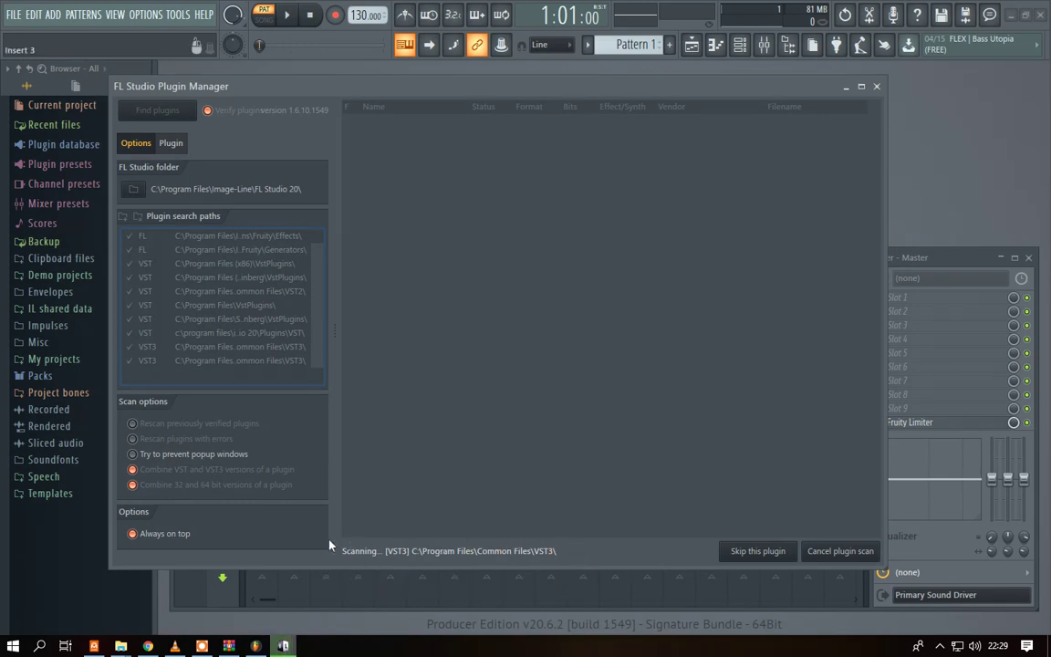
- Open Settings to the Debug then About pages, shift it right, and bring back the Plugin Manager
key(Escape)
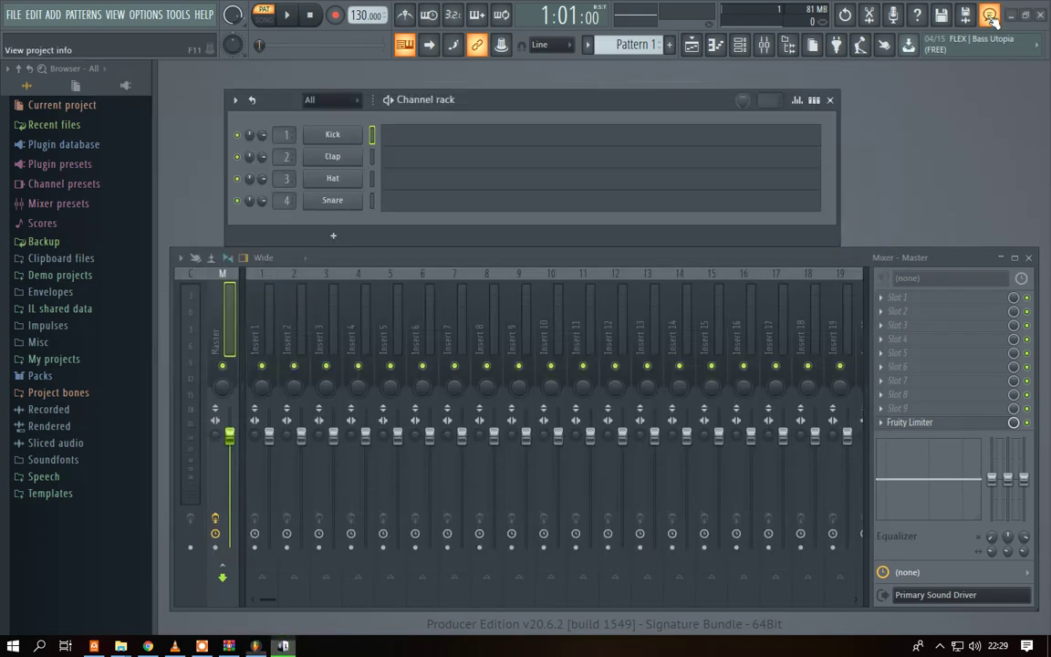
key(F11)
click(680, 84)
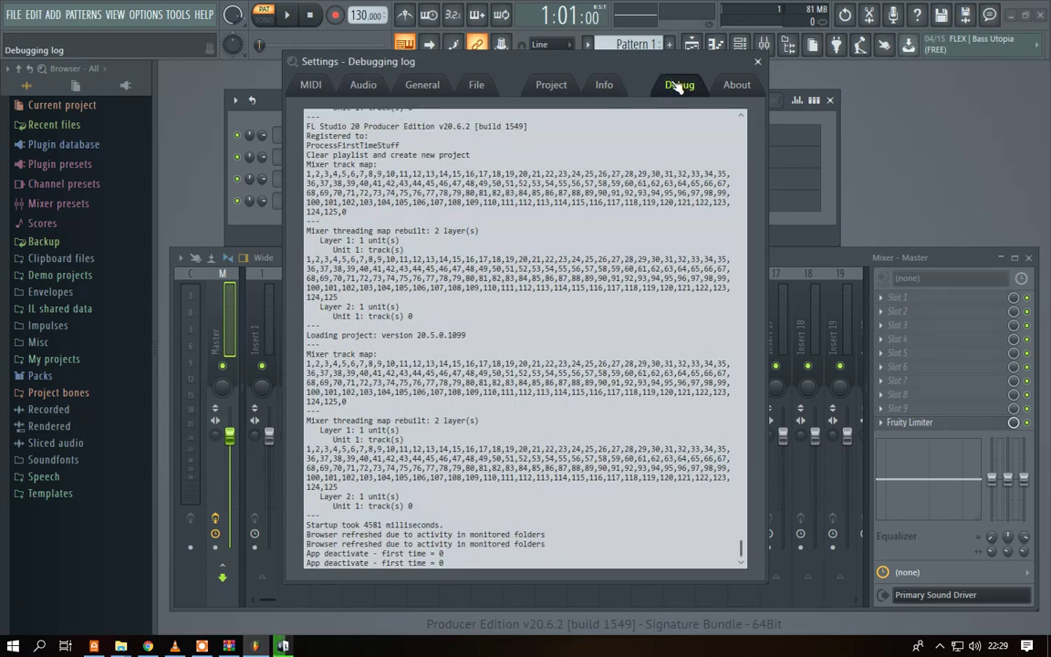
click(727, 87)
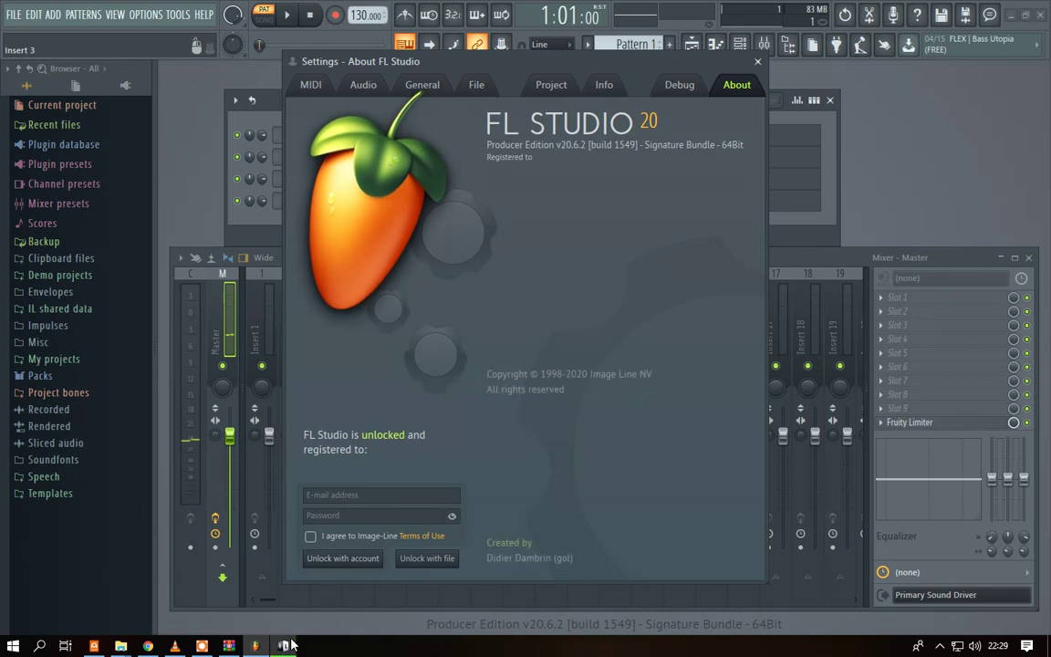
mouse_move(289, 642)
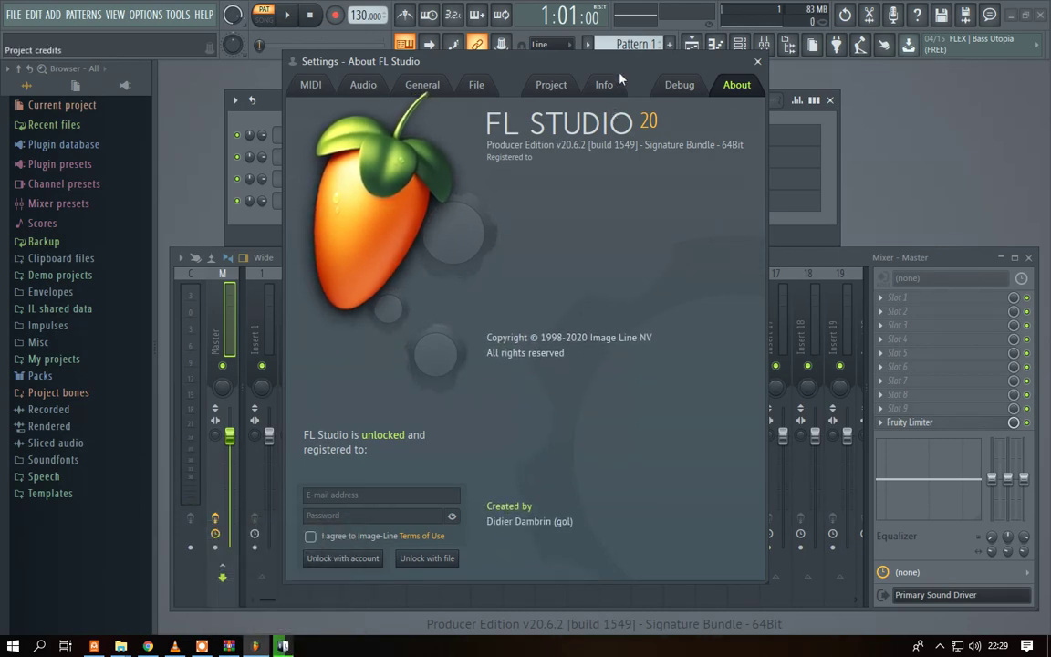
drag(557, 64, 831, 79)
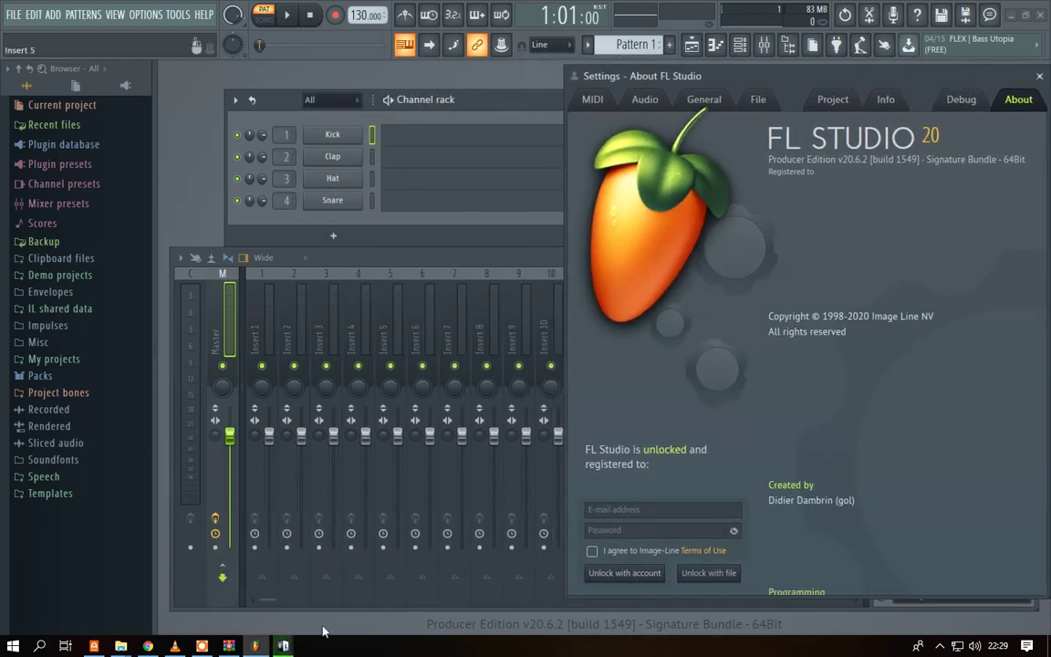
click(548, 413)
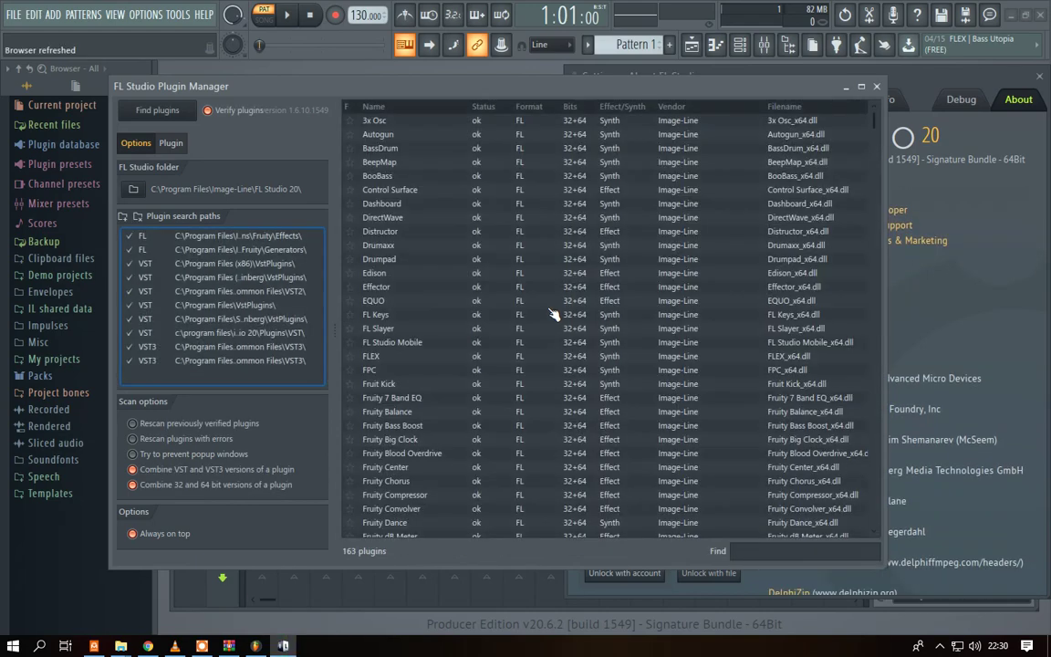
- Scroll to and select the Elite Pianist entry in the plugin list, then close the Plugin Manager
scroll(552, 315, down, 20)
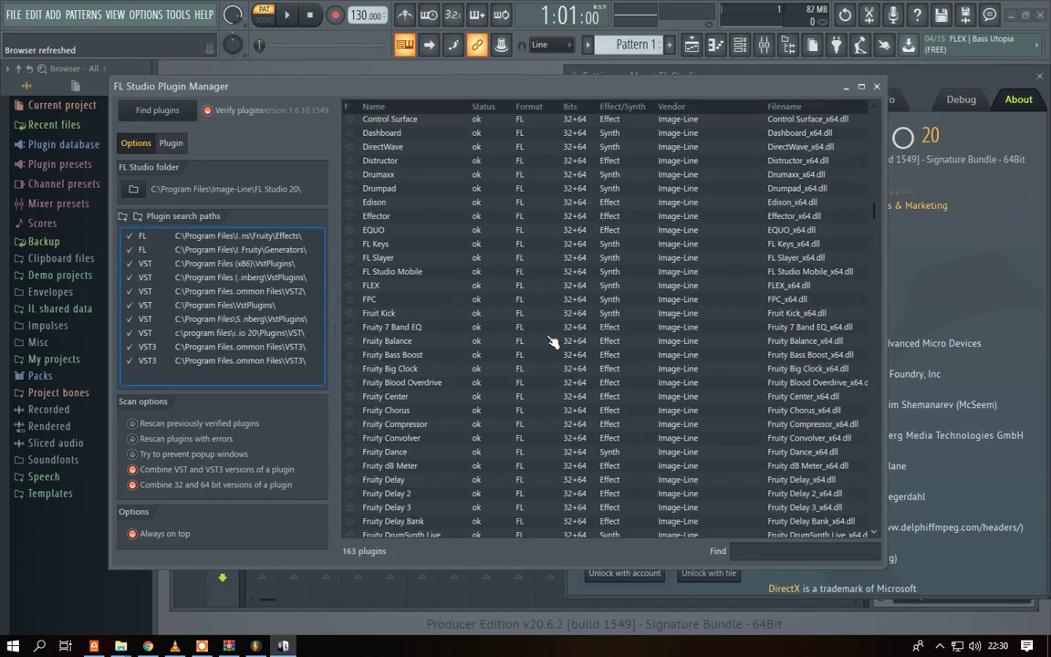
scroll(511, 340, up, 3)
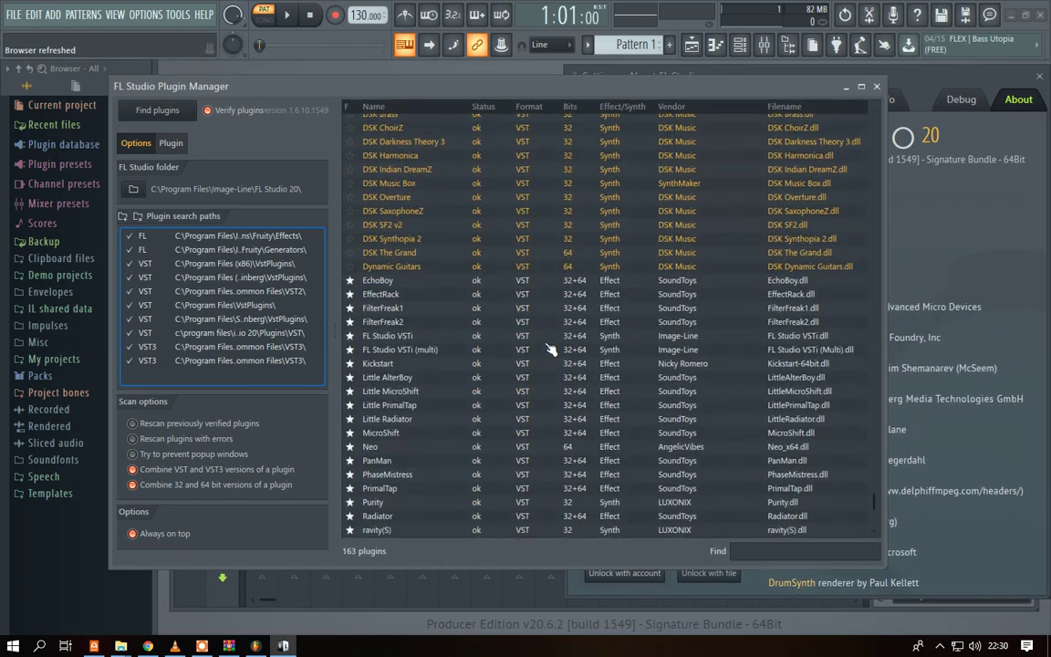
scroll(502, 345, down, 5)
click(374, 529)
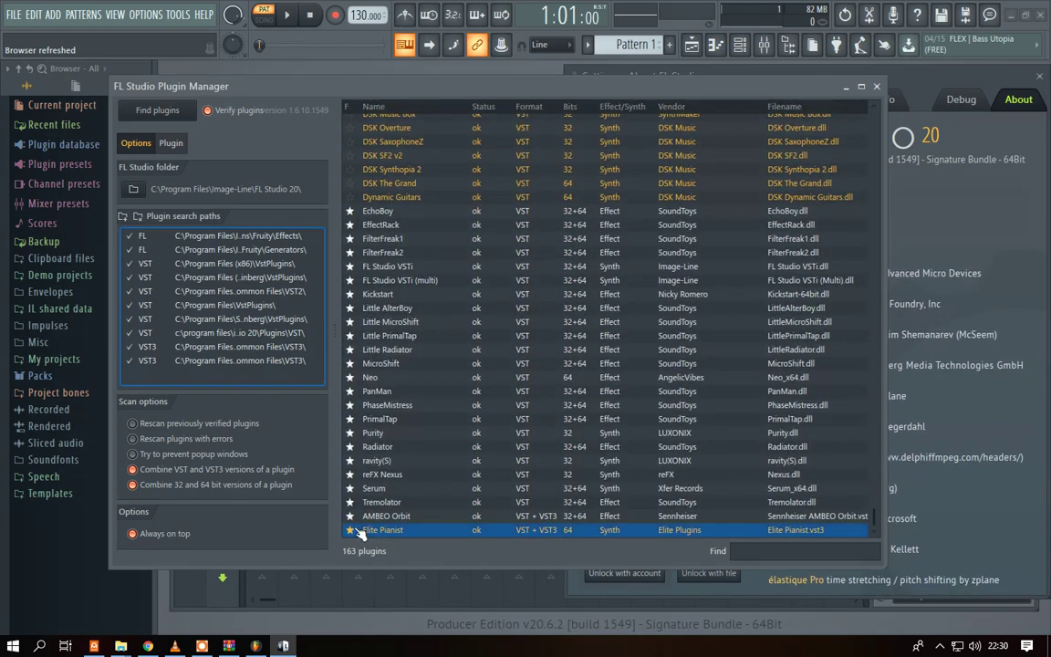
click(876, 87)
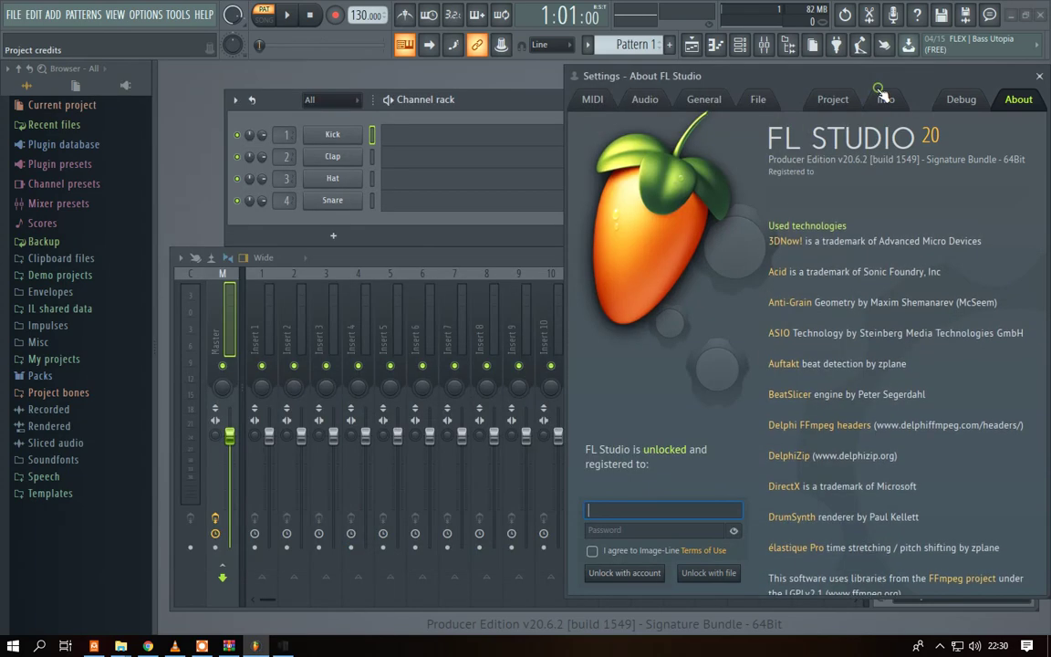
- Add Elite Pianist as a new channel from the channel rack's plugin picker
click(348, 239)
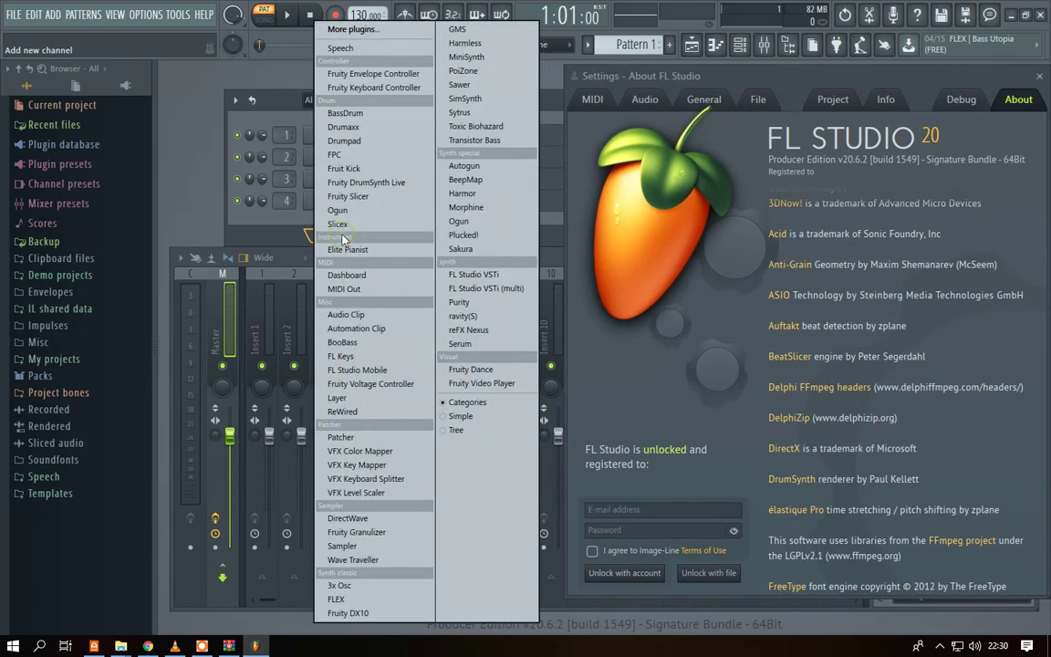
click(326, 238)
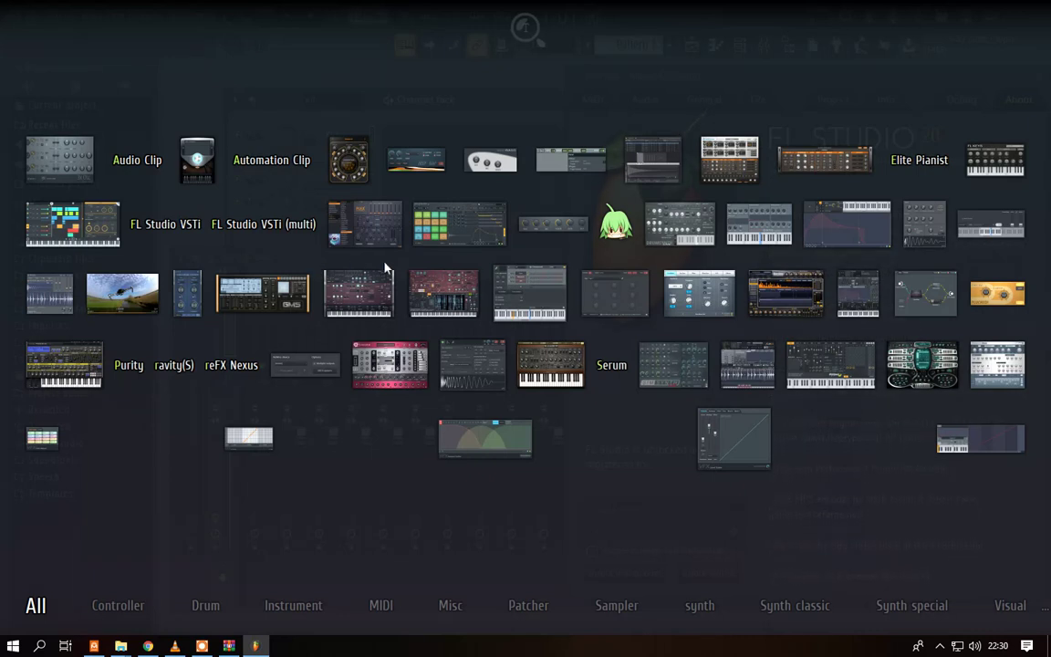
click(920, 160)
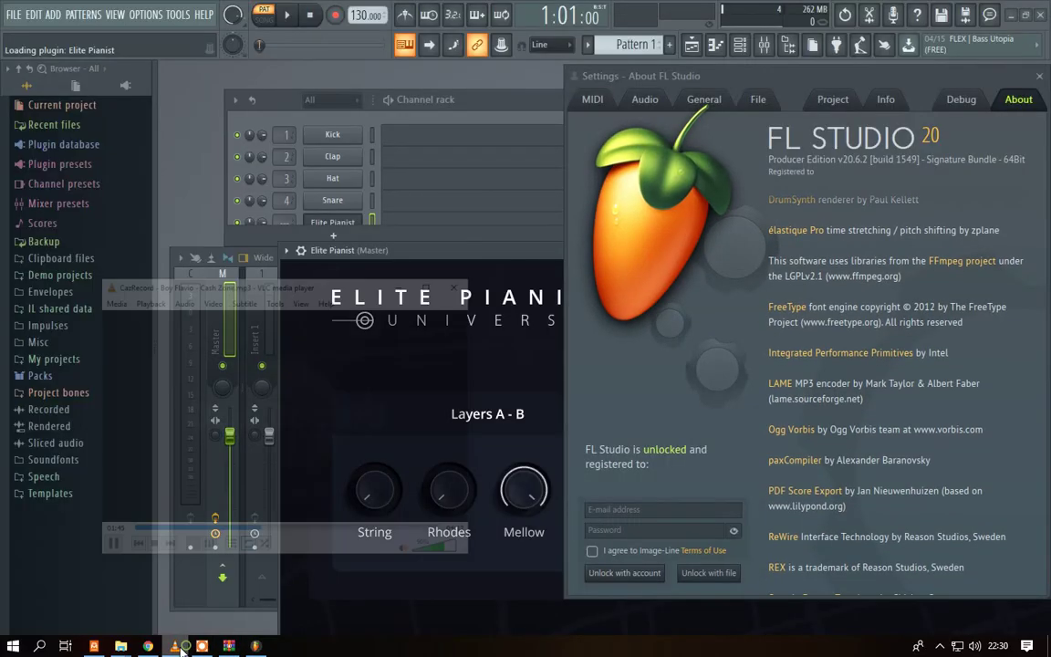
- Hide the media player, close the About FL Studio settings, and move the Elite Pianist window up
click(174, 646)
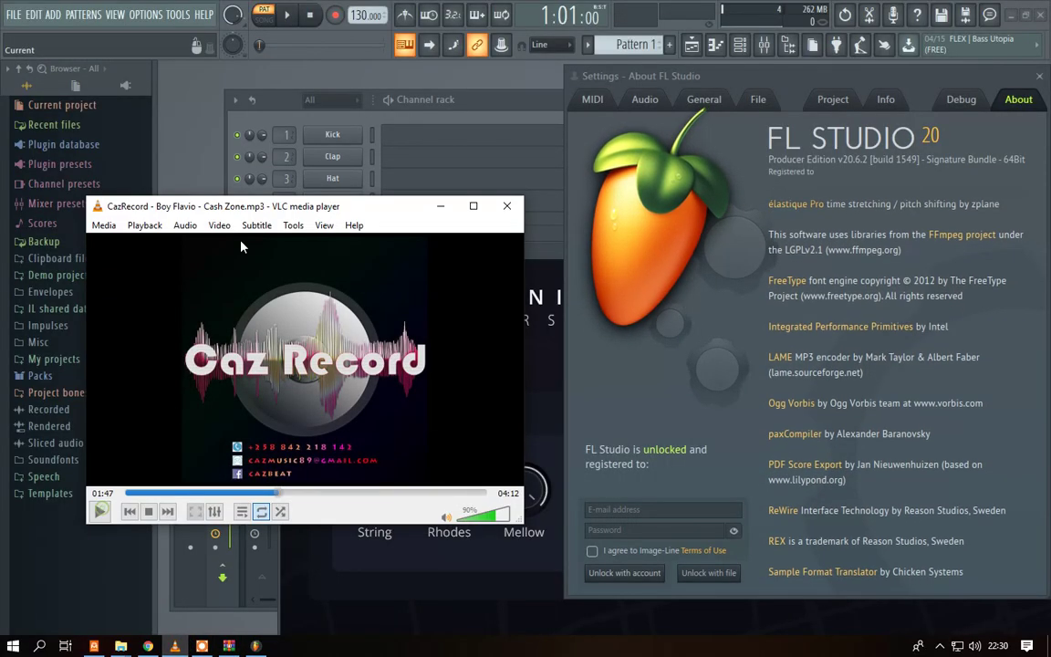
click(306, 543)
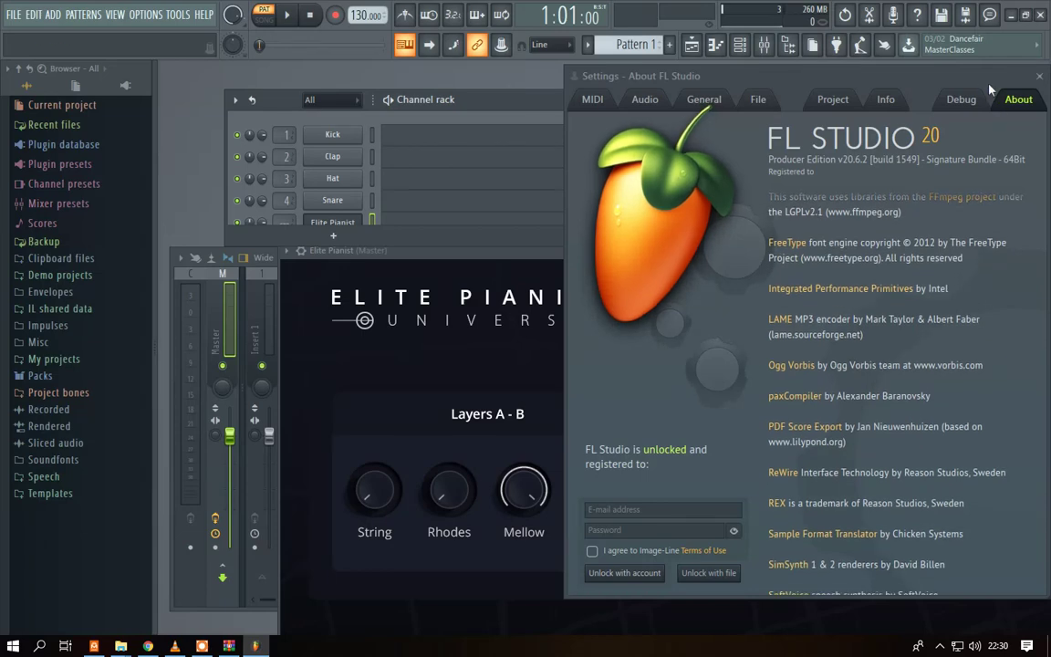
click(1039, 76)
drag(802, 246, 724, 111)
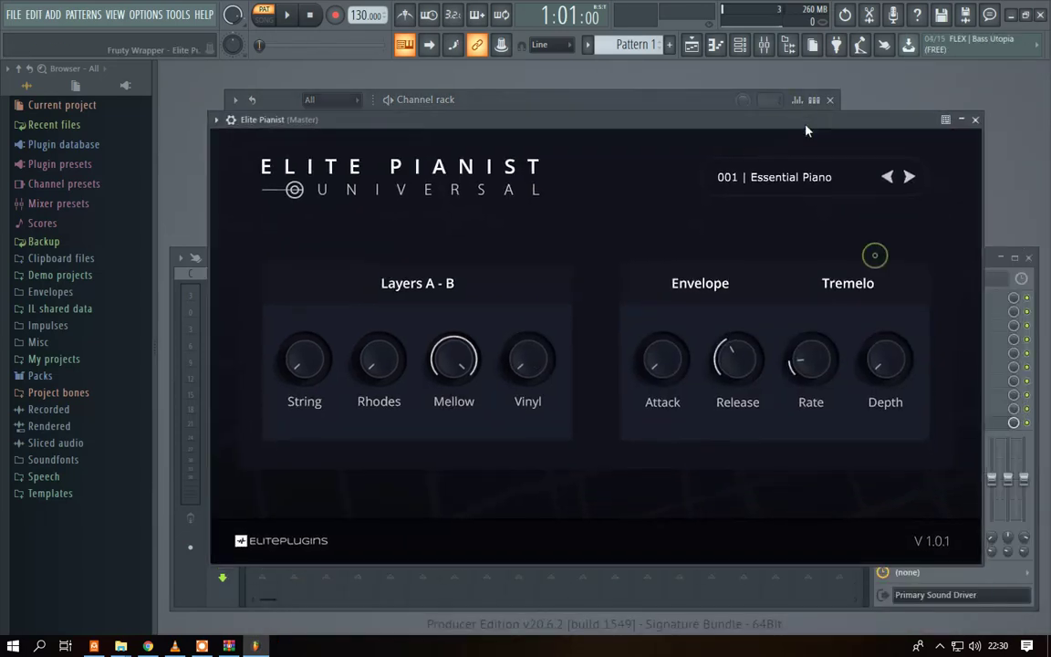